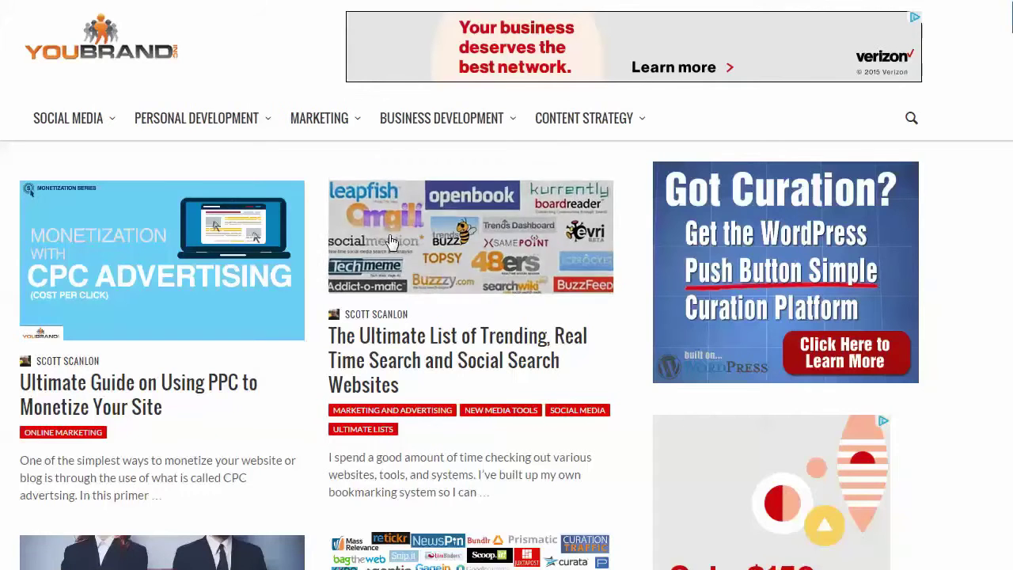
Look over the You Brand blog articles and the Curation Suite plugin feature comparison.
scroll(316, 378, down, 7)
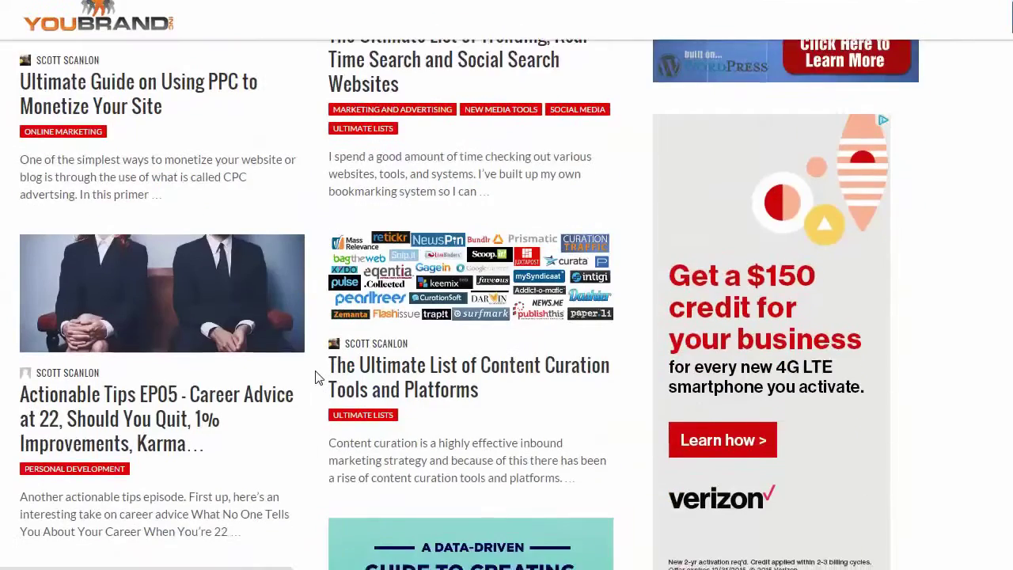
scroll(317, 378, down, 8)
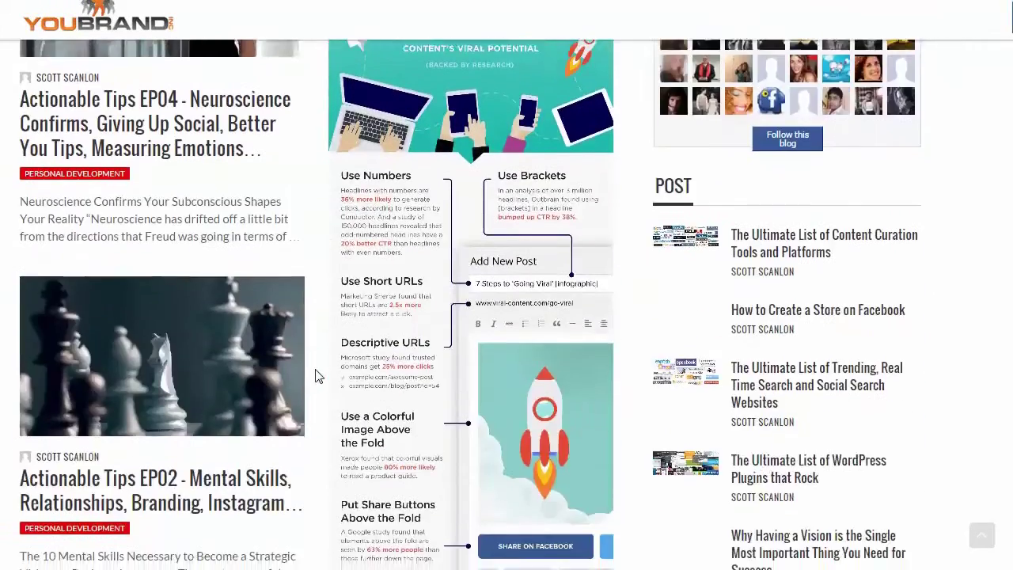
scroll(317, 378, up, 5)
scroll(315, 367, up, 4)
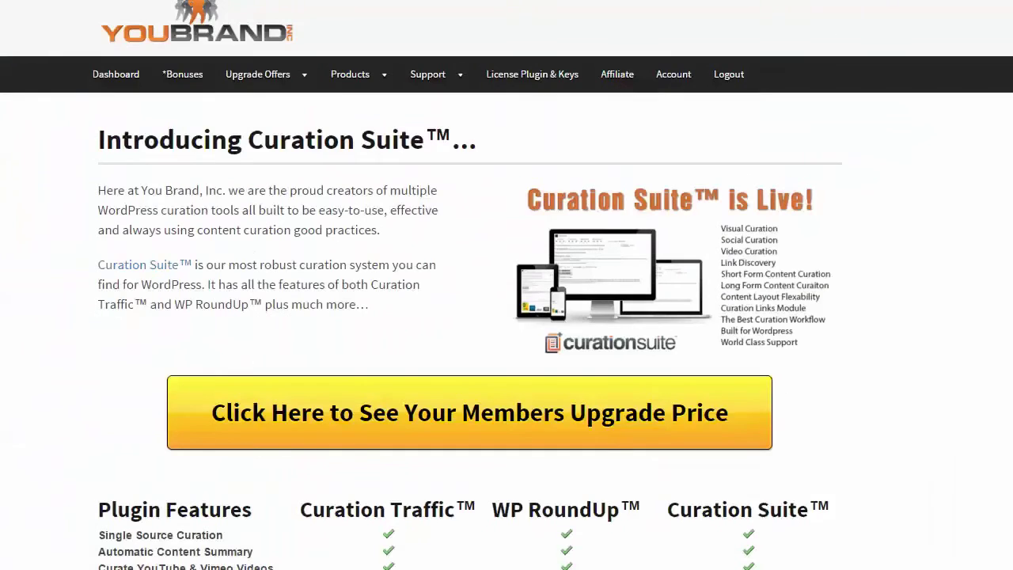
scroll(288, 297, down, 4)
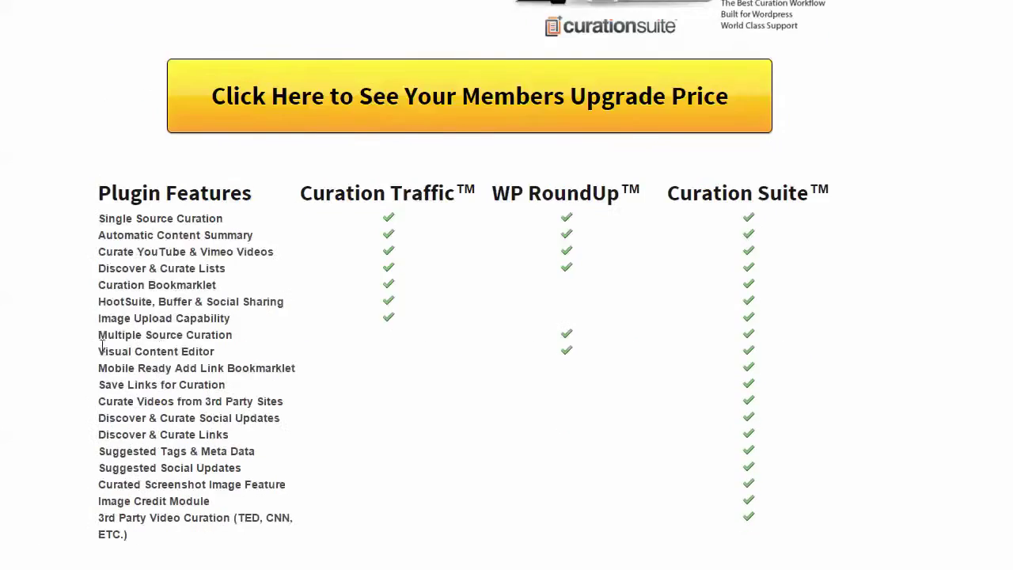
scroll(103, 346, down, 1)
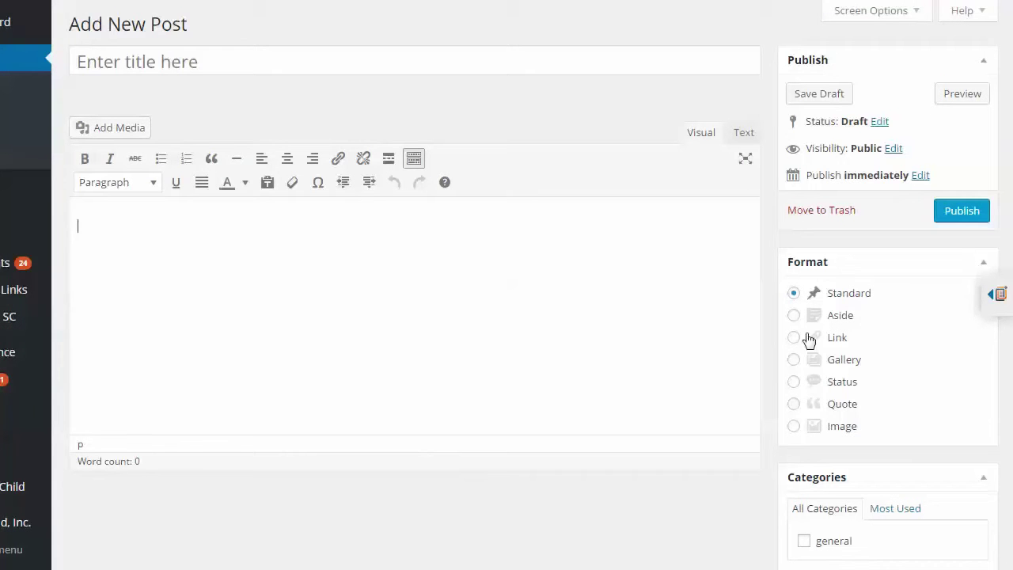
Open the Curation Suite tools in the new post and search Google News for "race cars".
click(996, 301)
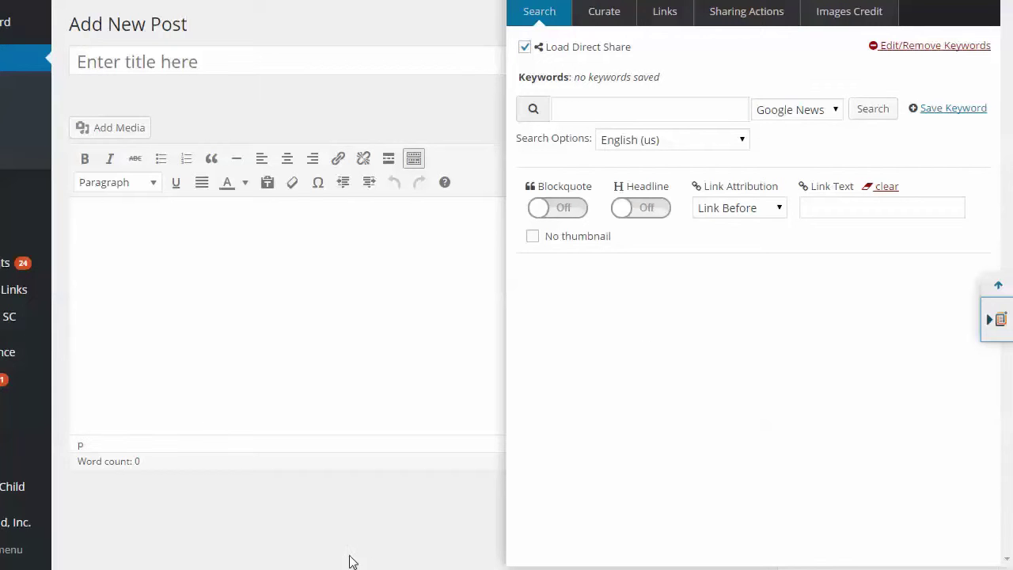
click(602, 114)
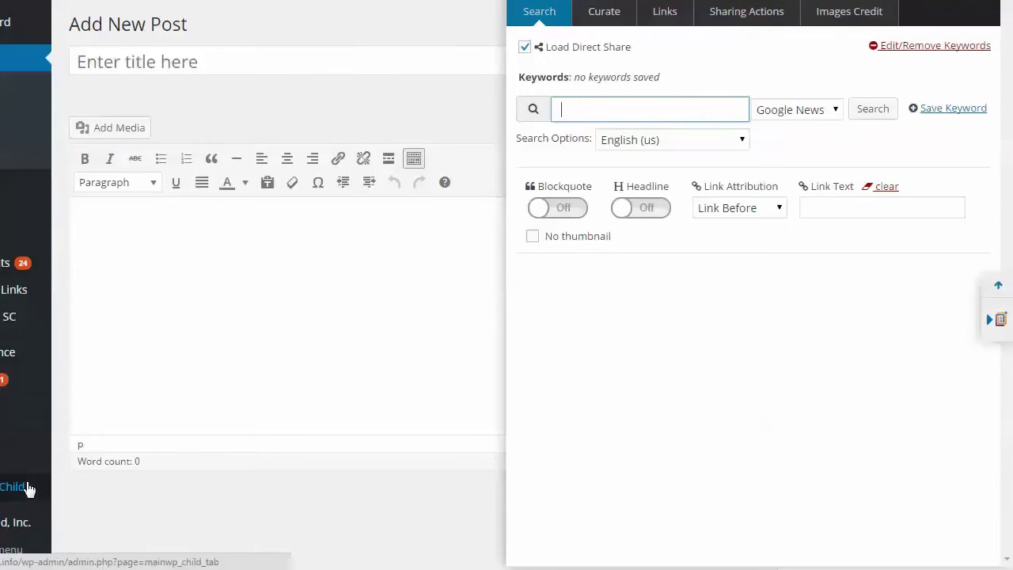
mouse_move(29, 490)
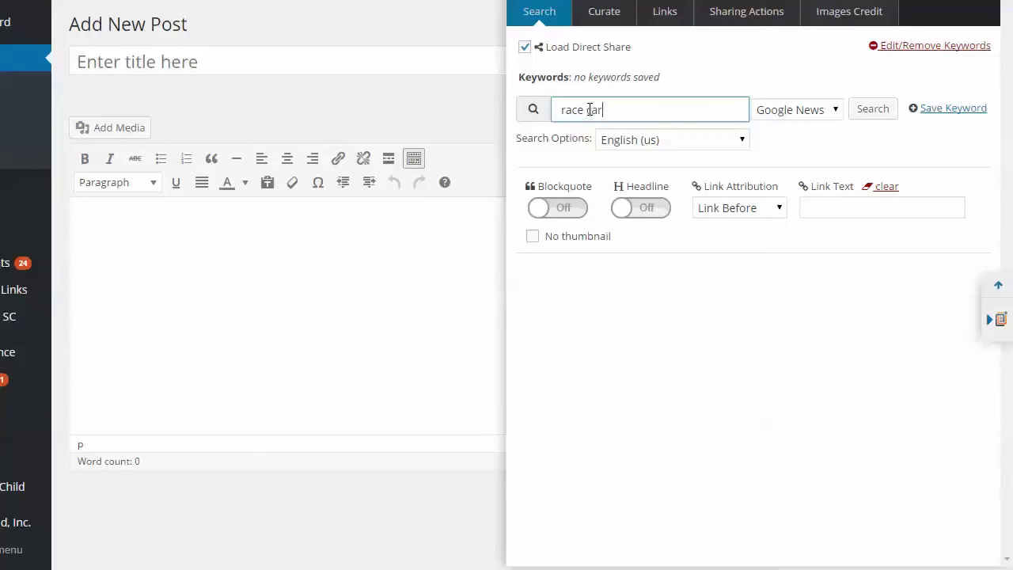
key(Return)
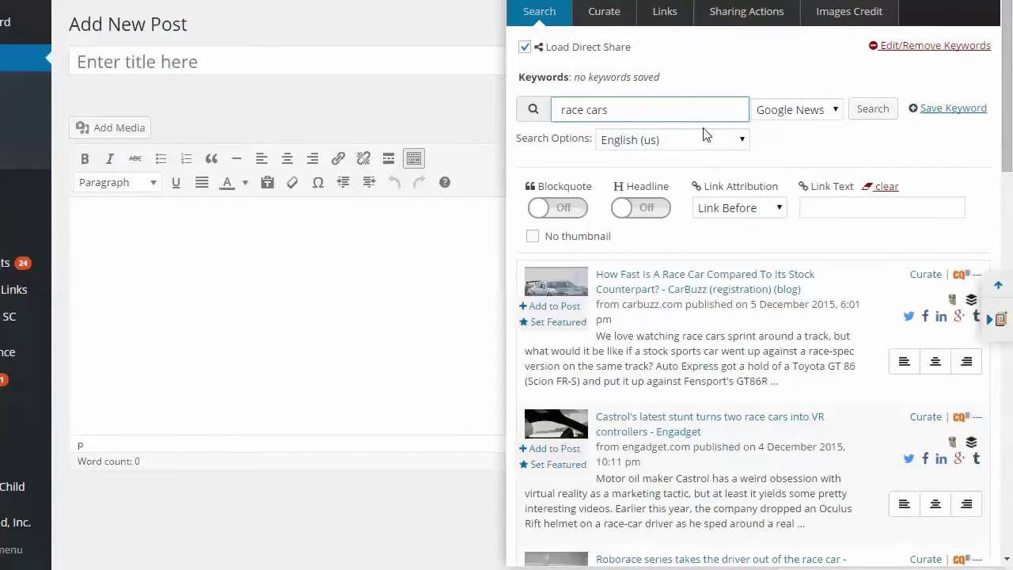
click(827, 112)
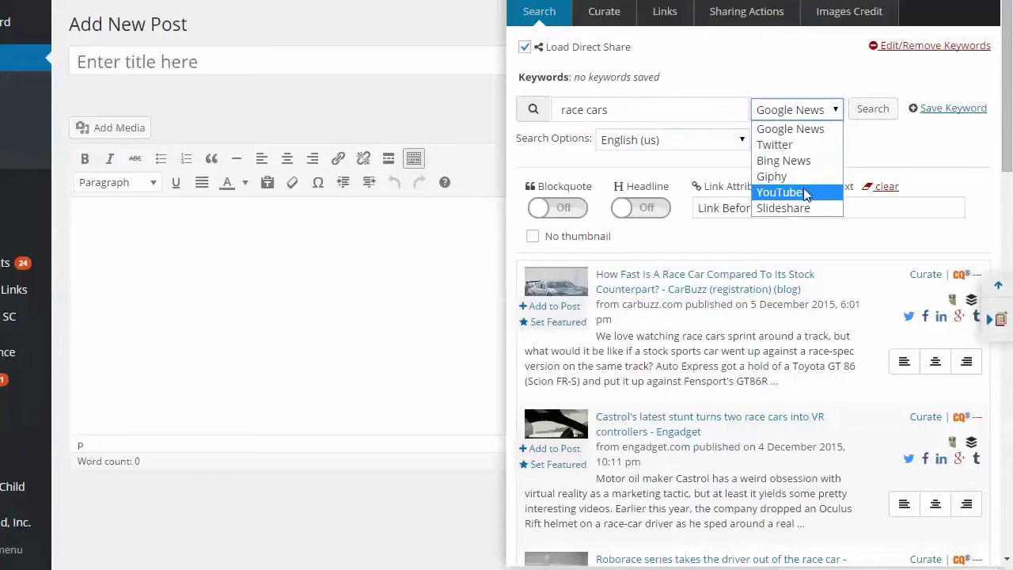
click(739, 146)
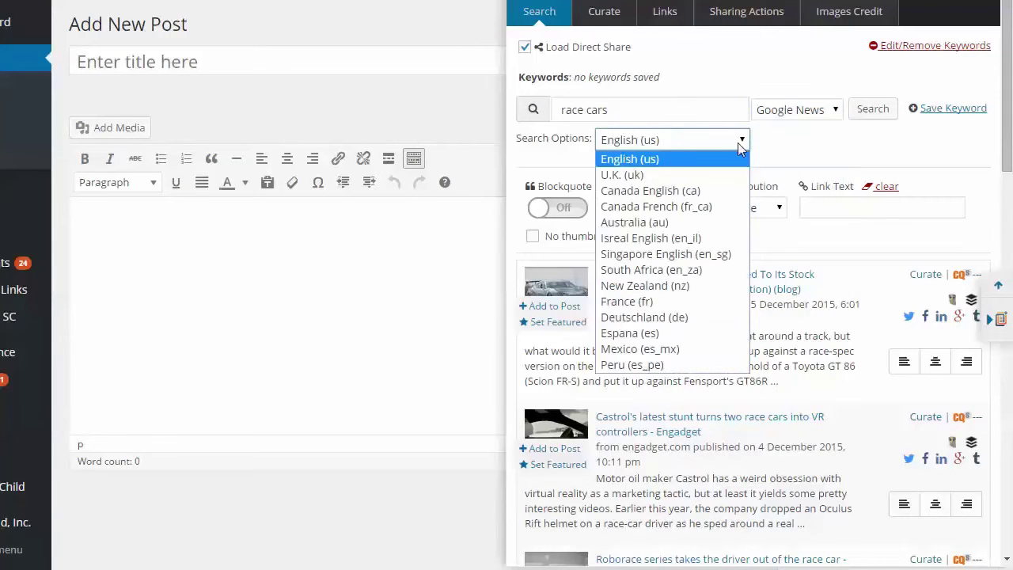
click(787, 155)
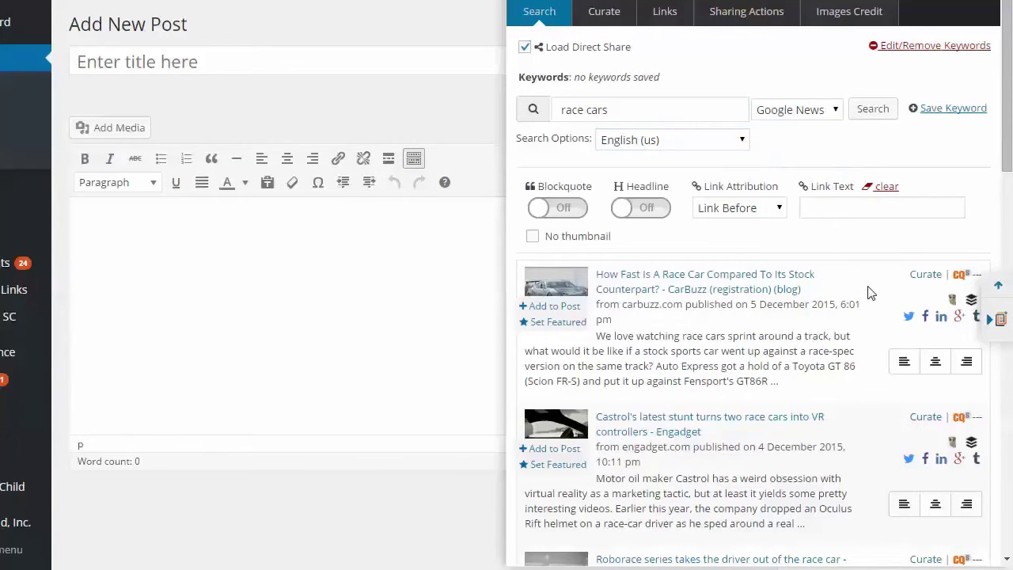
Set the CarBuzz result's thumbnail as the featured image and add it to the post.
scroll(802, 304, down, 1)
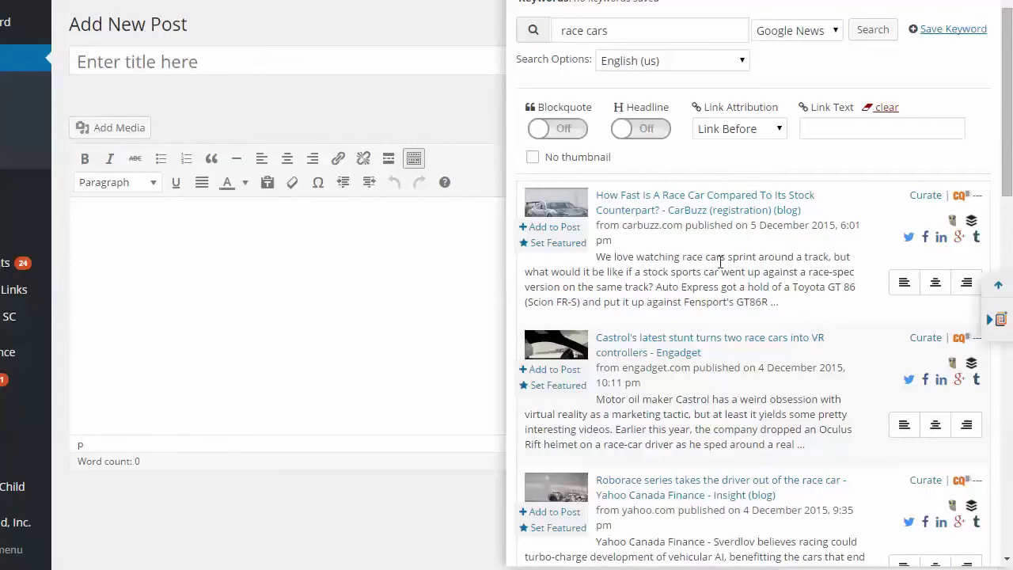
click(558, 246)
click(554, 227)
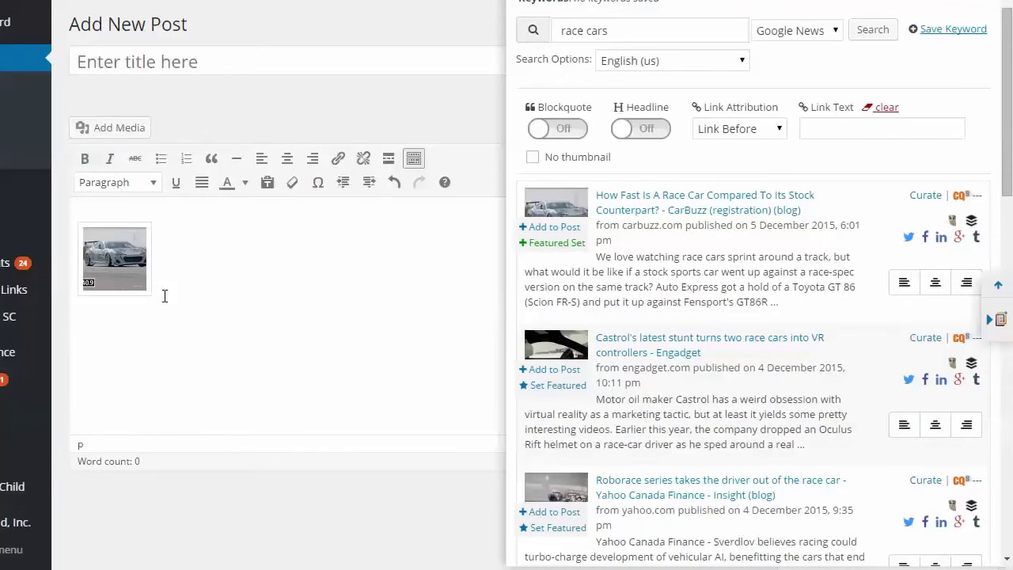
Load the CarBuzz race car article for curation and review its headline and link text.
click(924, 197)
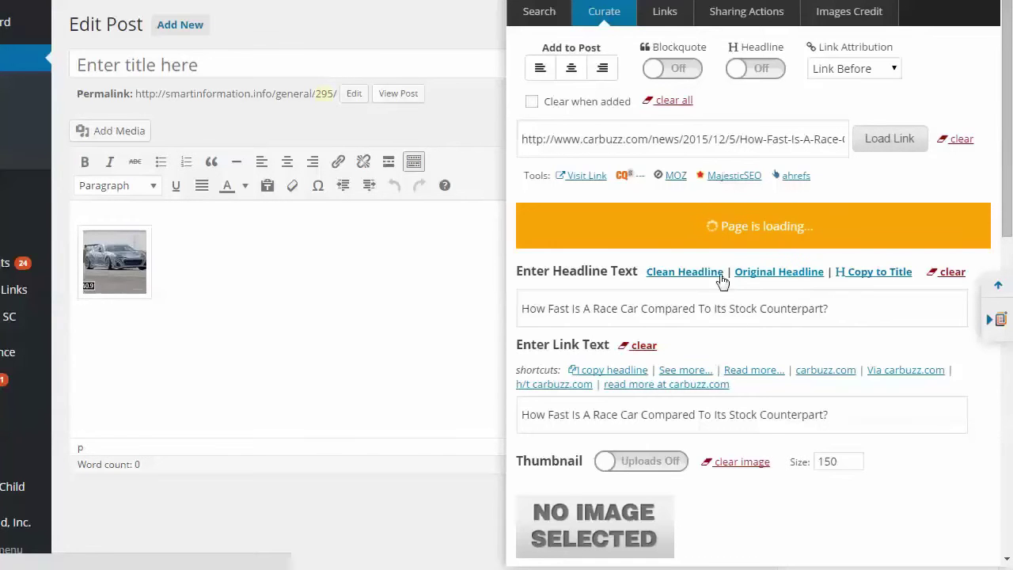
click(838, 307)
drag(837, 308, 511, 303)
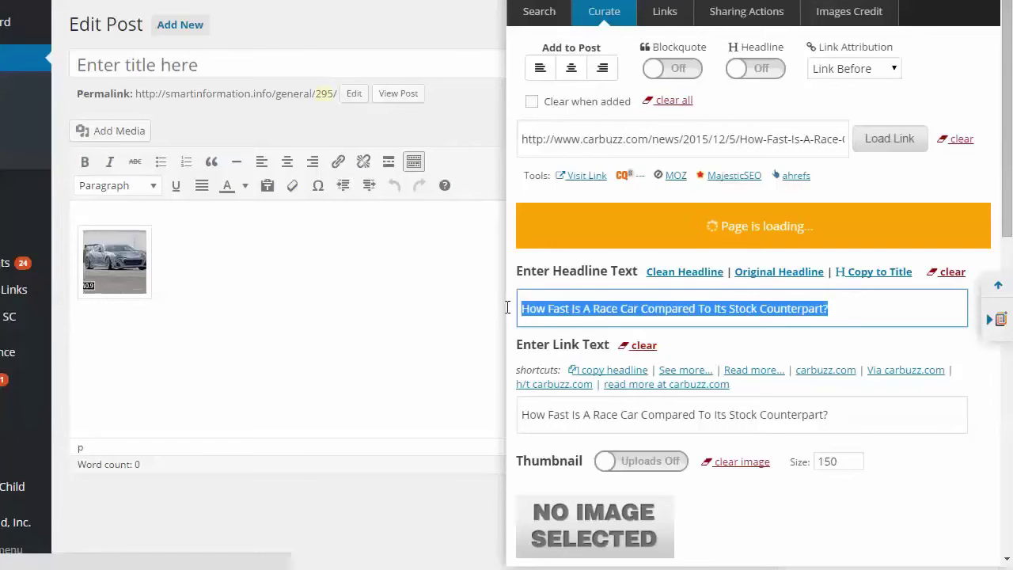
click(741, 316)
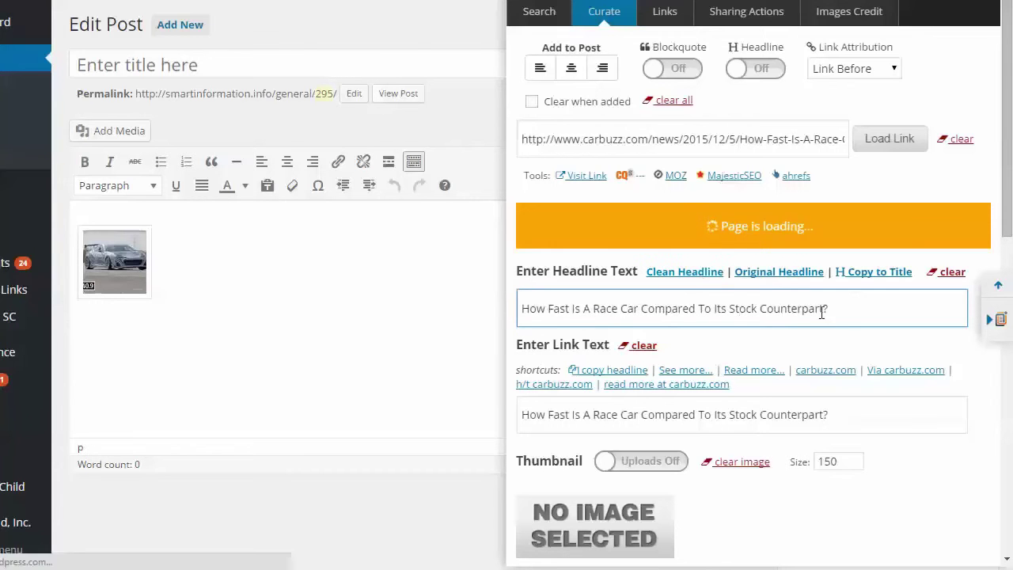
click(848, 307)
scroll(728, 309, down, 2)
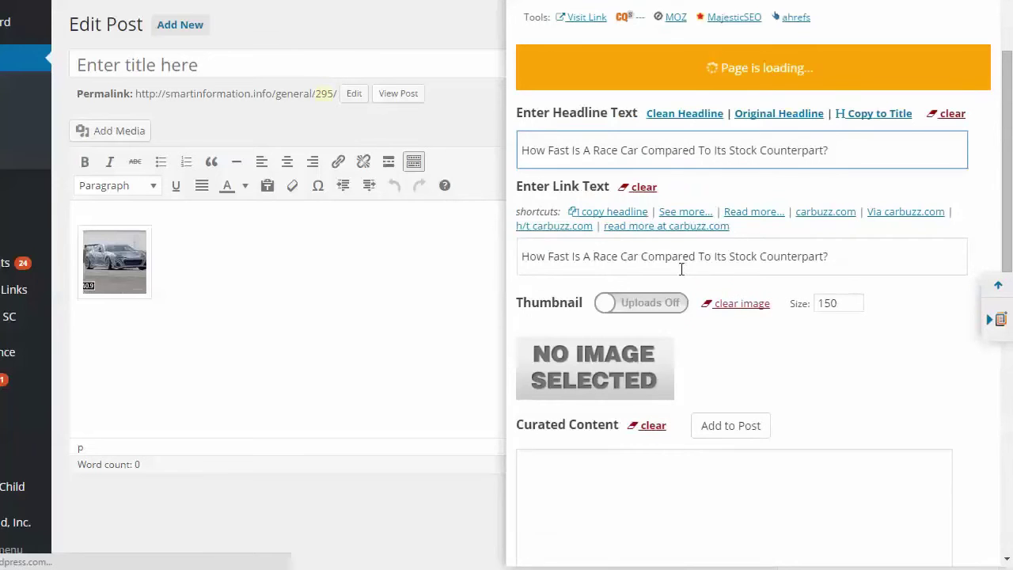
drag(841, 258, 489, 263)
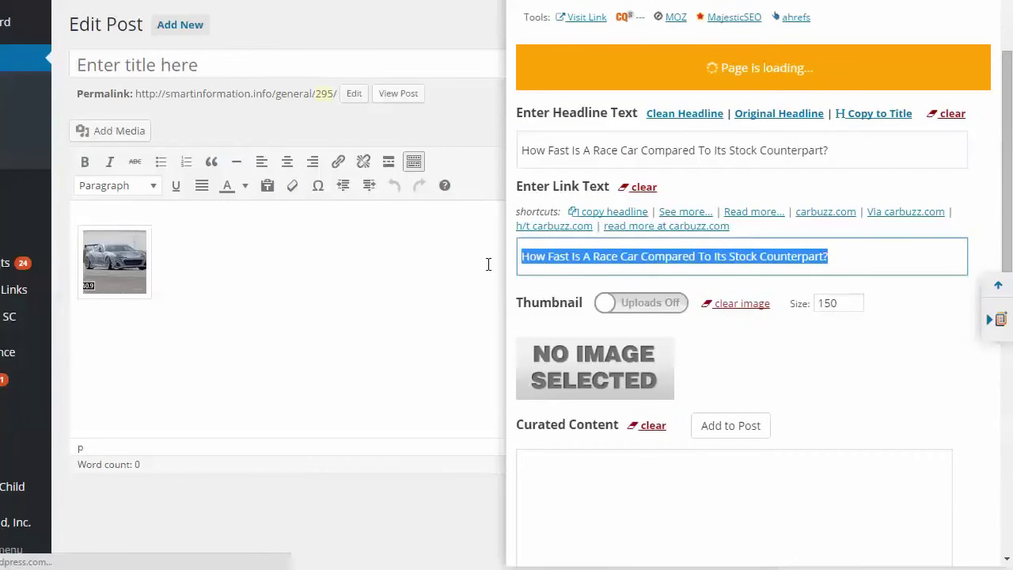
click(655, 258)
drag(829, 256, 555, 261)
click(749, 262)
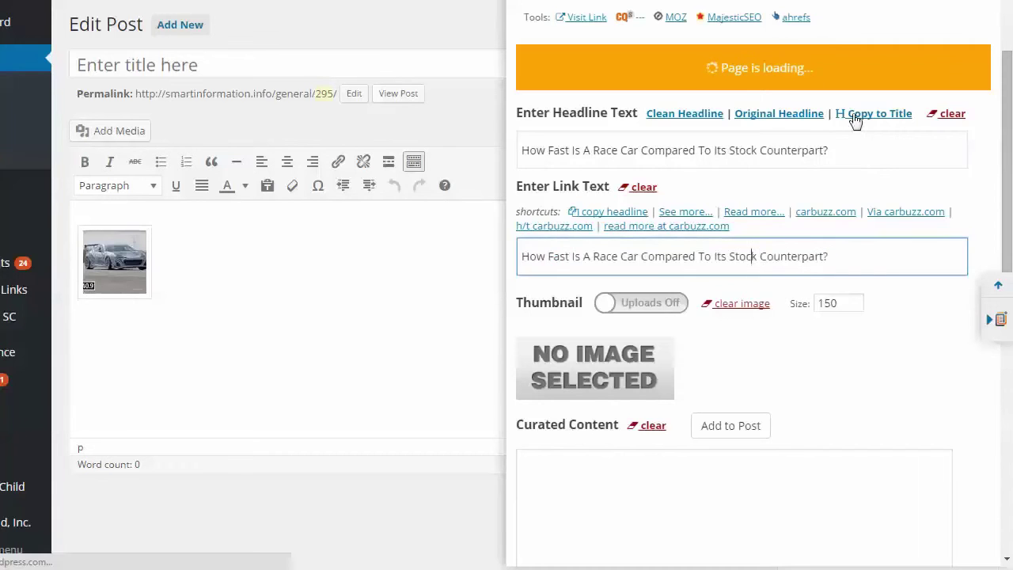
Look through the article's images and add the first four main-content sentences to the curated content.
scroll(770, 343, down, 3)
scroll(807, 343, down, 3)
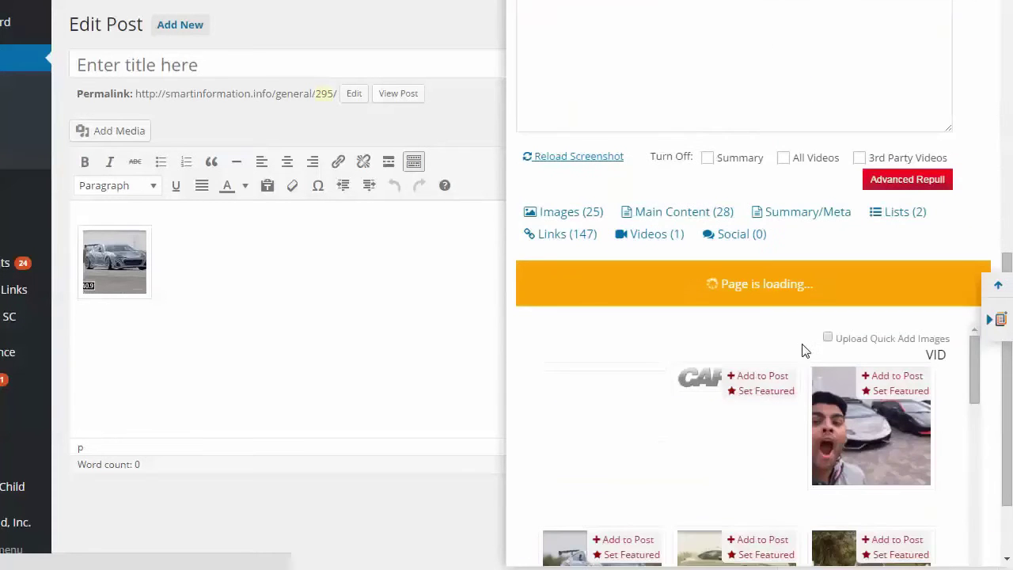
scroll(743, 339, down, 2)
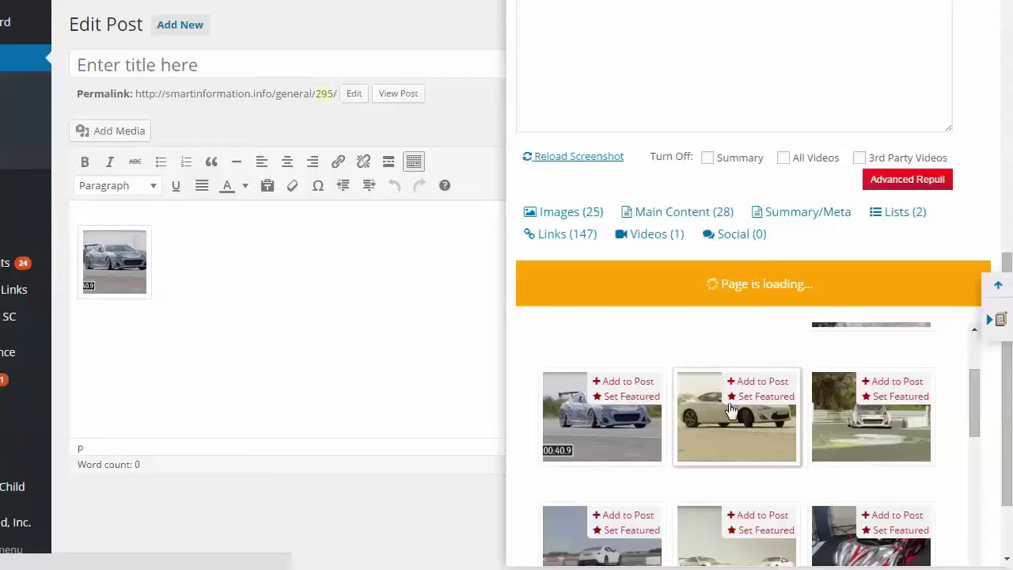
scroll(731, 406, down, 3)
scroll(732, 413, up, 5)
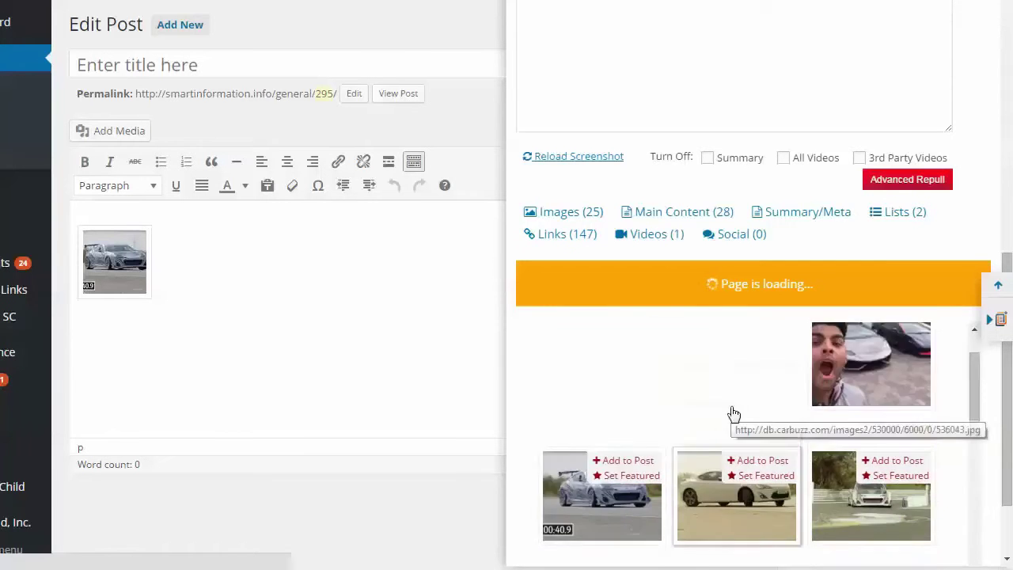
click(677, 293)
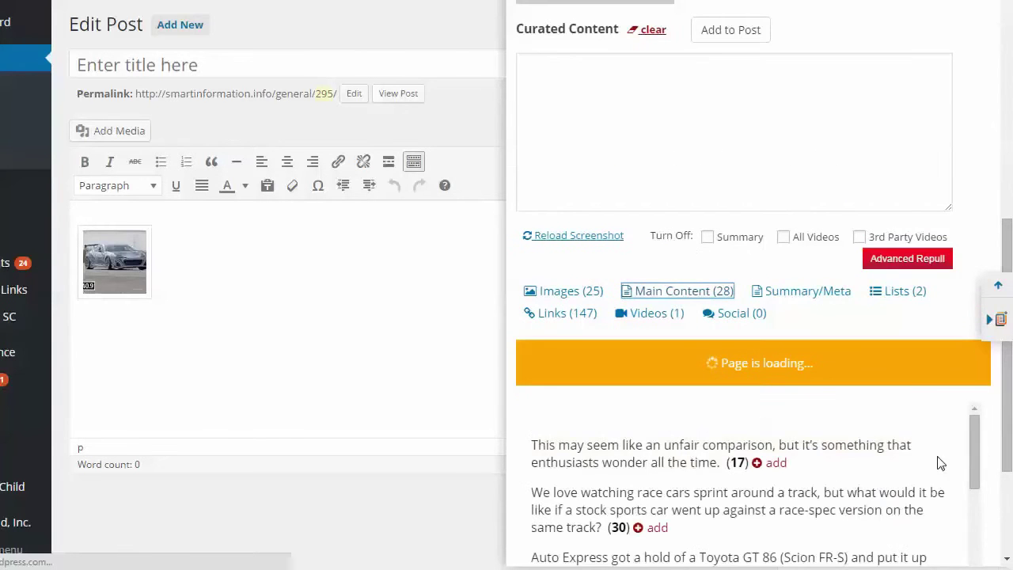
drag(999, 420, 1003, 509)
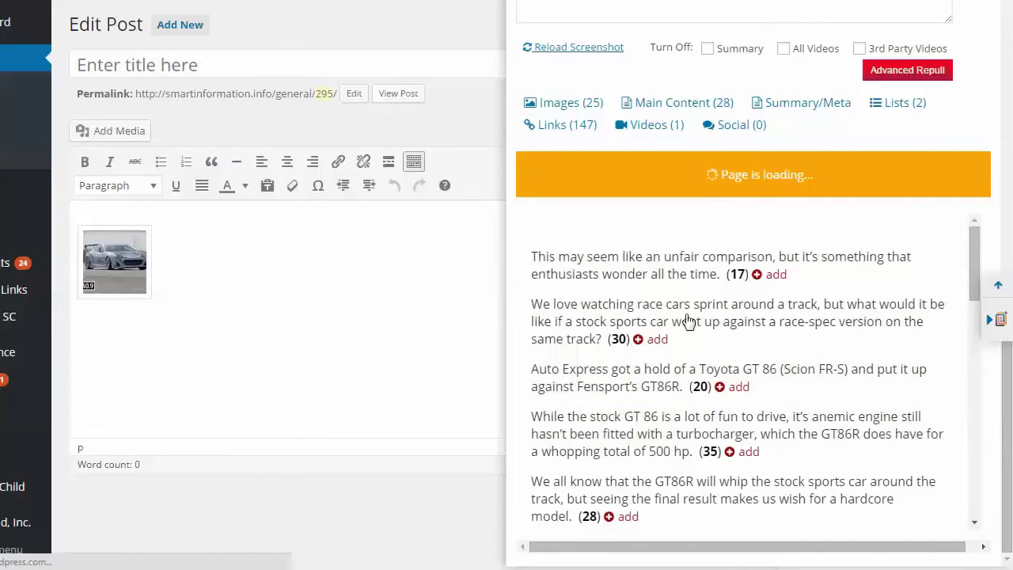
click(772, 275)
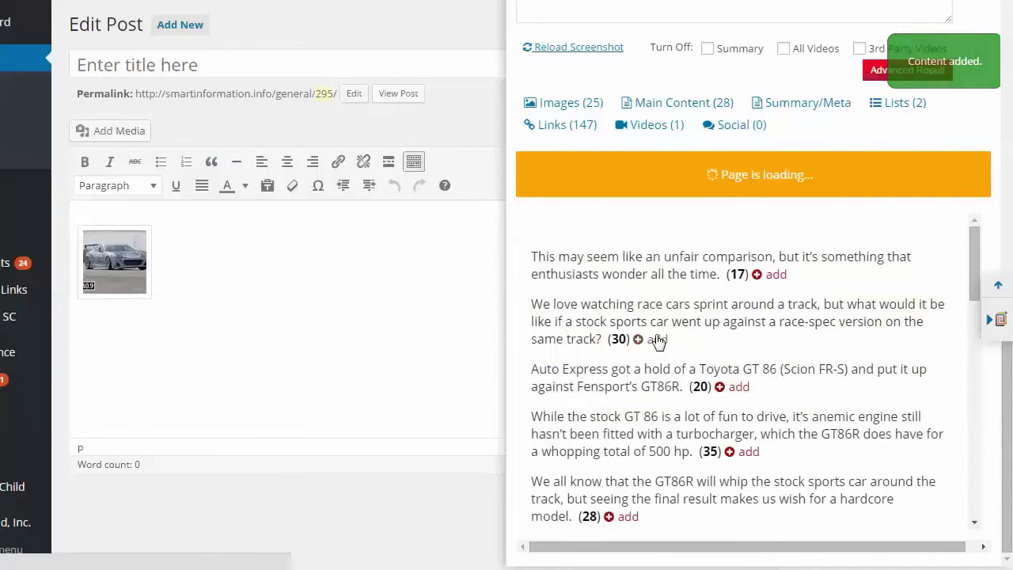
click(747, 451)
Insert the curated content left-aligned into the post as a blockquote with a headline and the attribution set to Link After.
scroll(712, 380, up, 5)
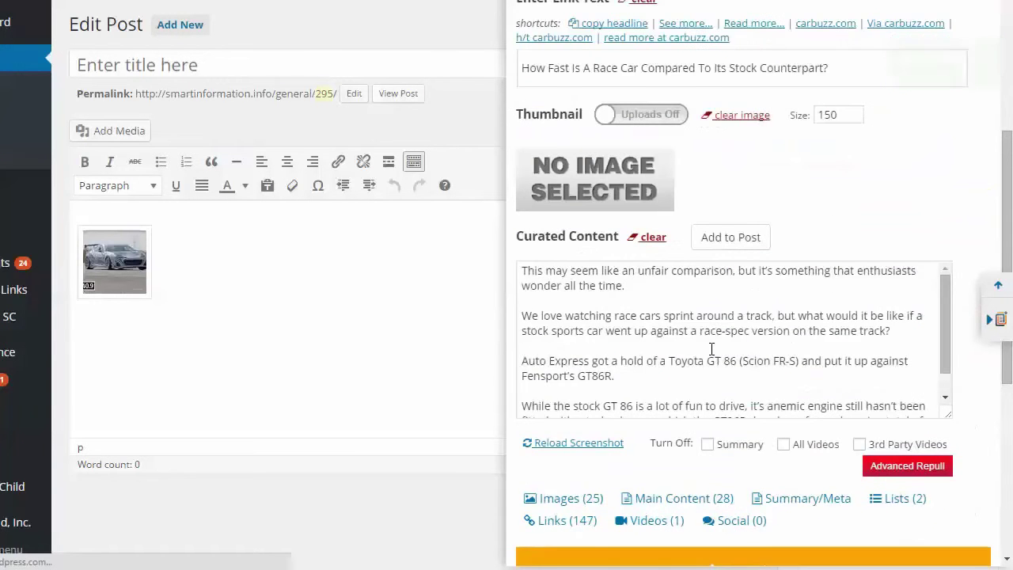
scroll(718, 347, up, 4)
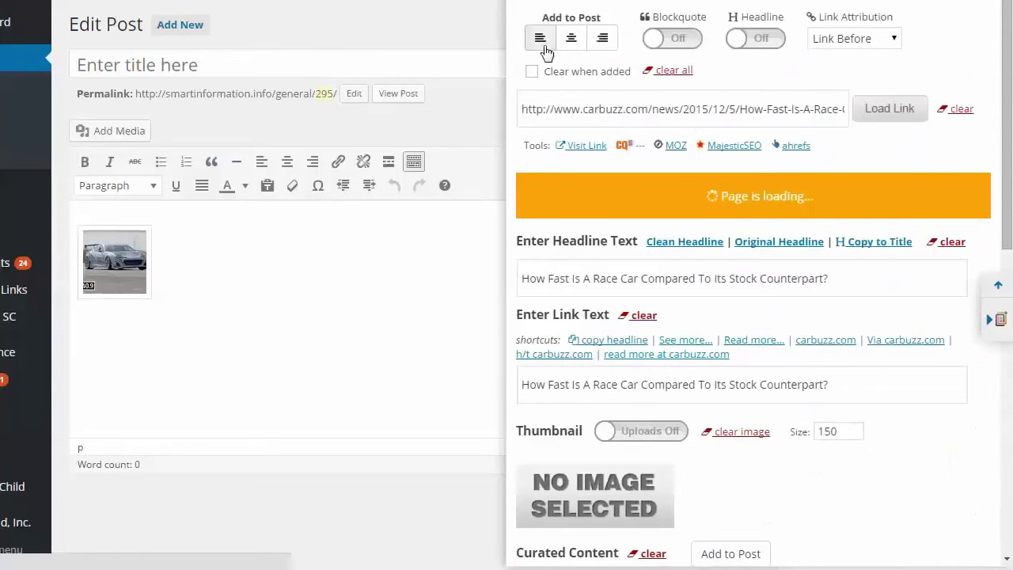
click(667, 40)
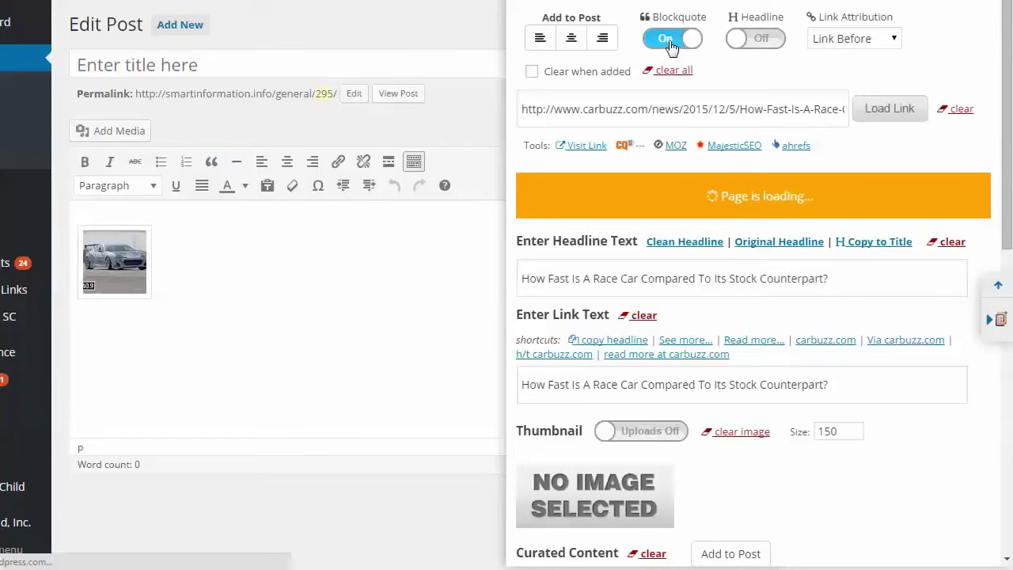
click(753, 39)
click(862, 39)
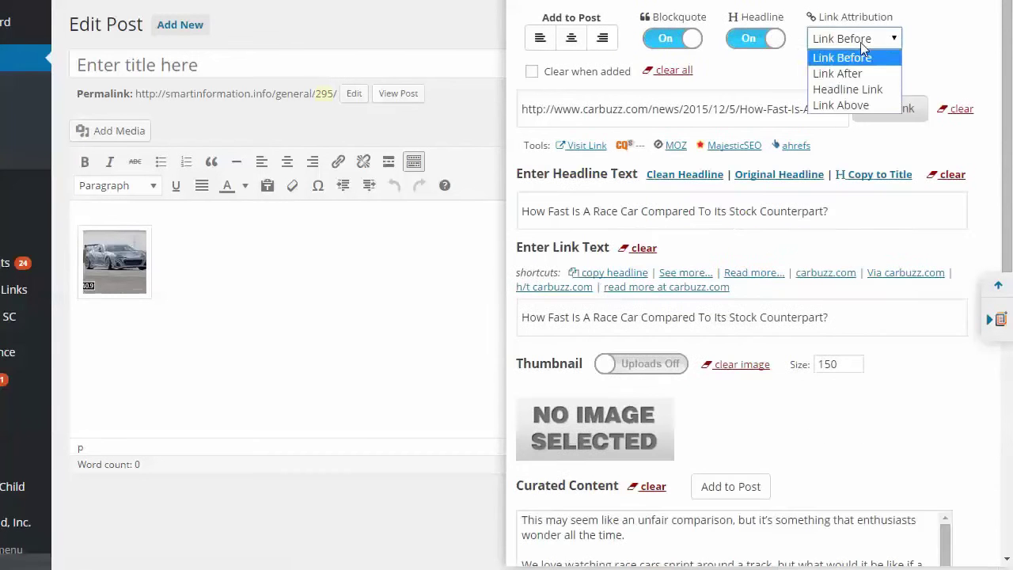
click(847, 72)
click(541, 39)
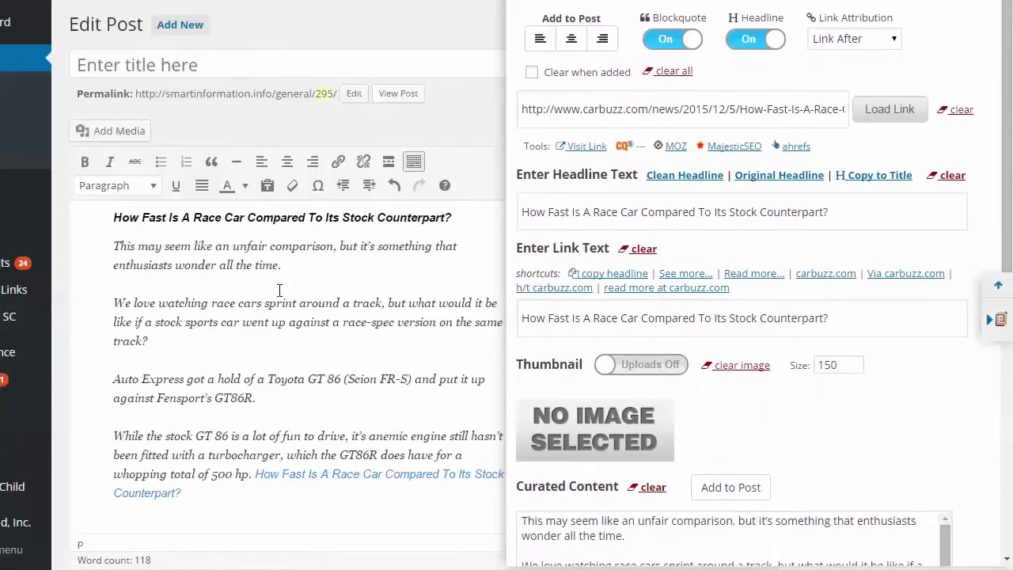
Delete the race car image below the curated blockquote in the post.
scroll(238, 284, up, 2)
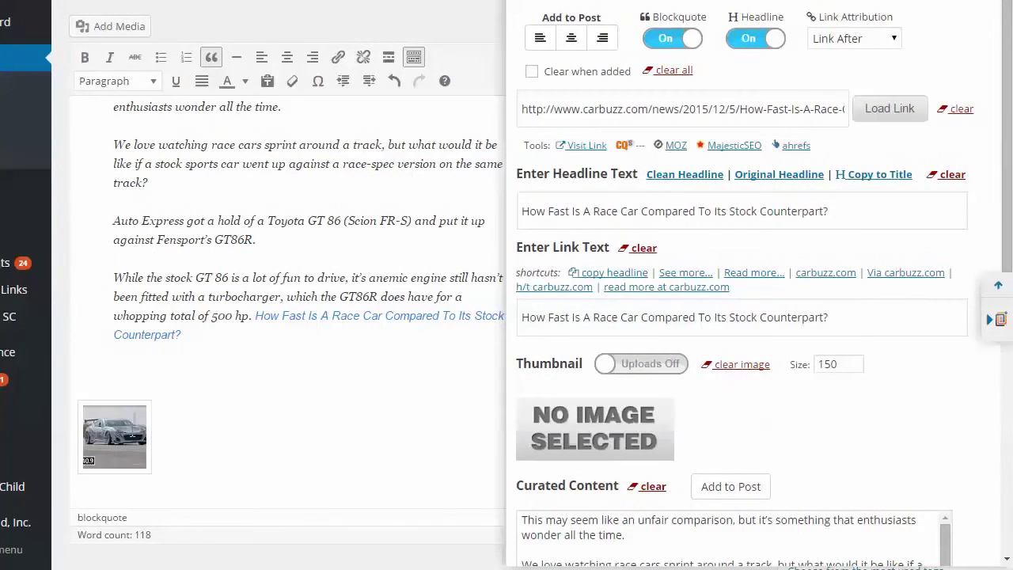
click(101, 415)
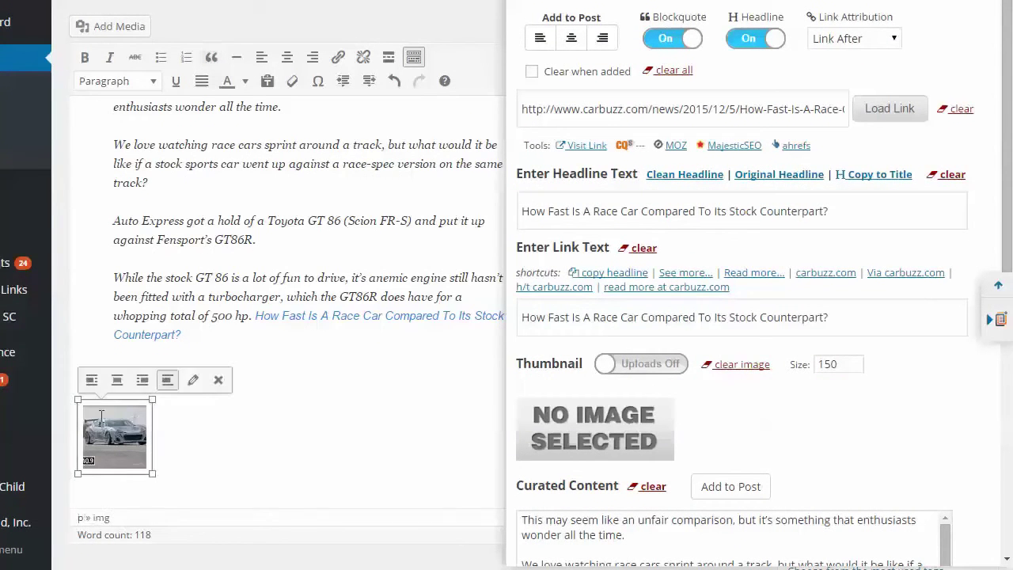
click(218, 380)
Add the line "This is my personal intro and some more info" above the curated headline, outside the blockquote.
scroll(159, 237, up, 2)
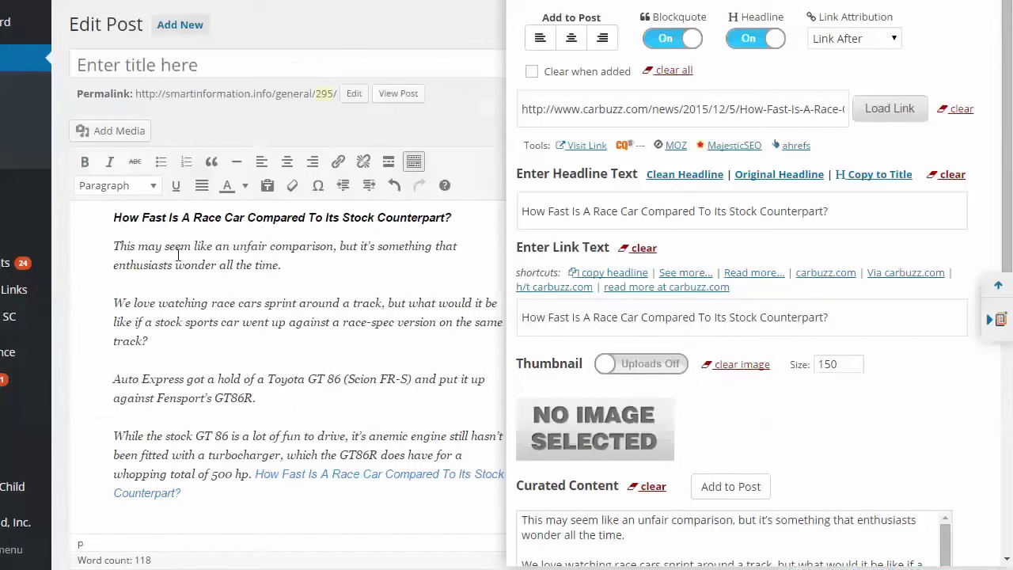
click(112, 217)
scroll(113, 210, down, 1)
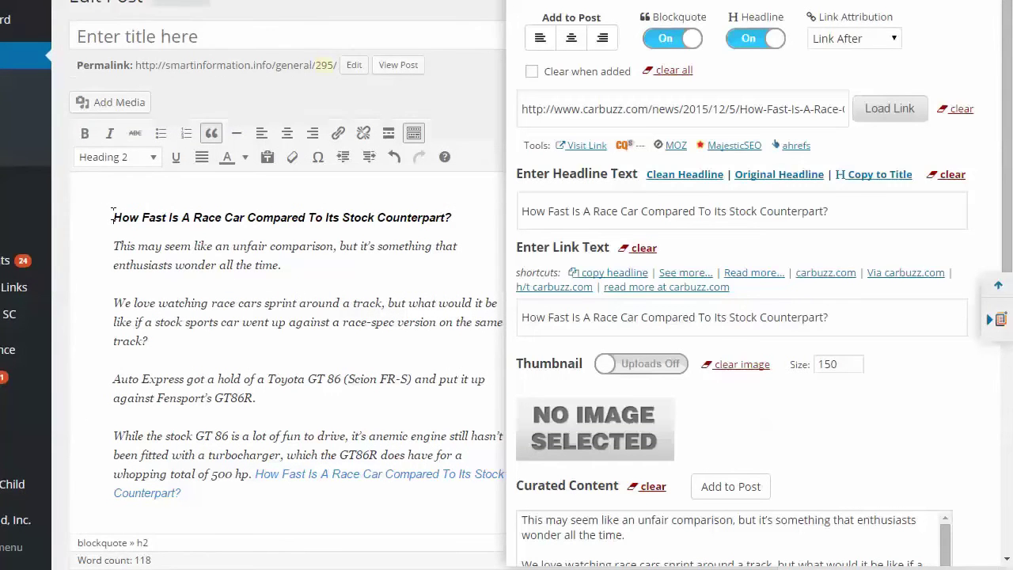
key(Return)
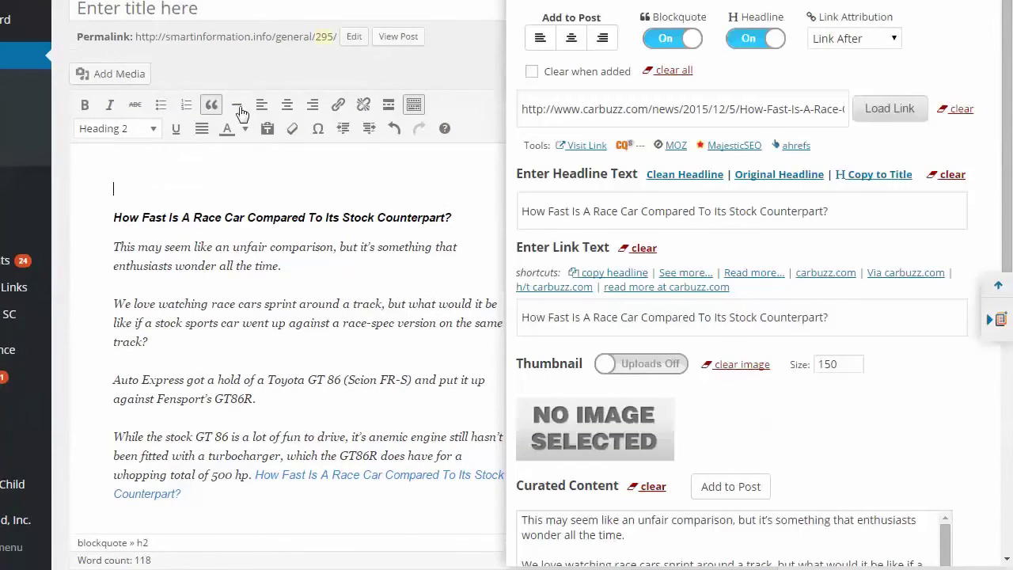
click(210, 105)
text(This)
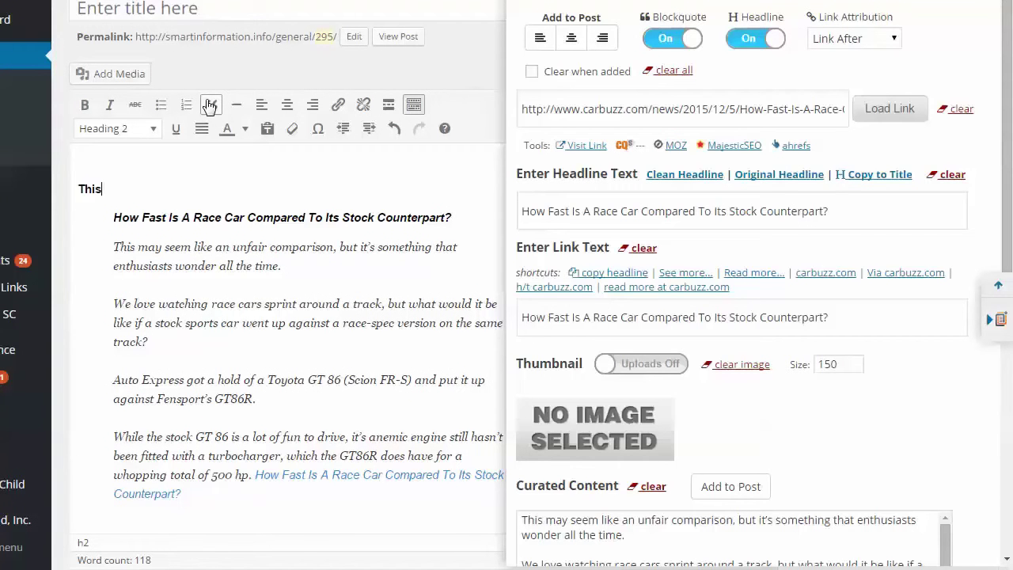
text( is my personal intro and )
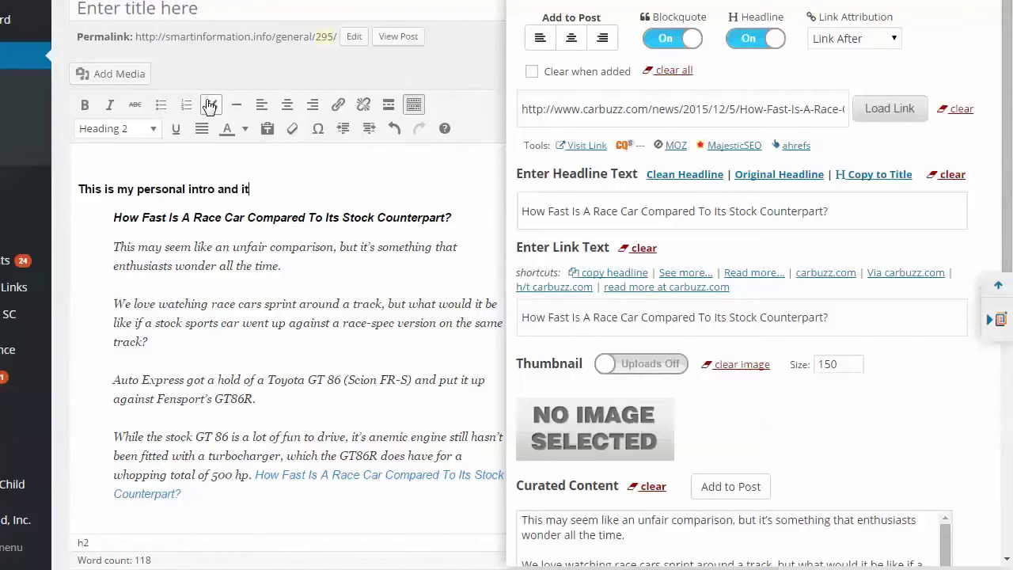
text(some more info)
Add the unquoted comment "What do you think about that? HEre's some more info." below the blockquote, followed by an empty line.
scroll(211, 425, down, 2)
click(216, 427)
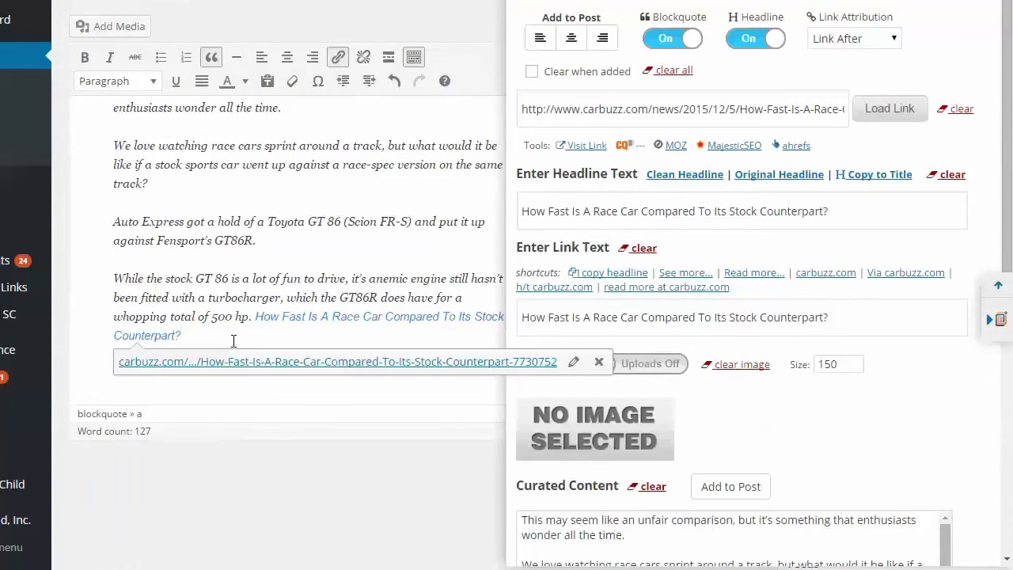
key(Return)
click(213, 59)
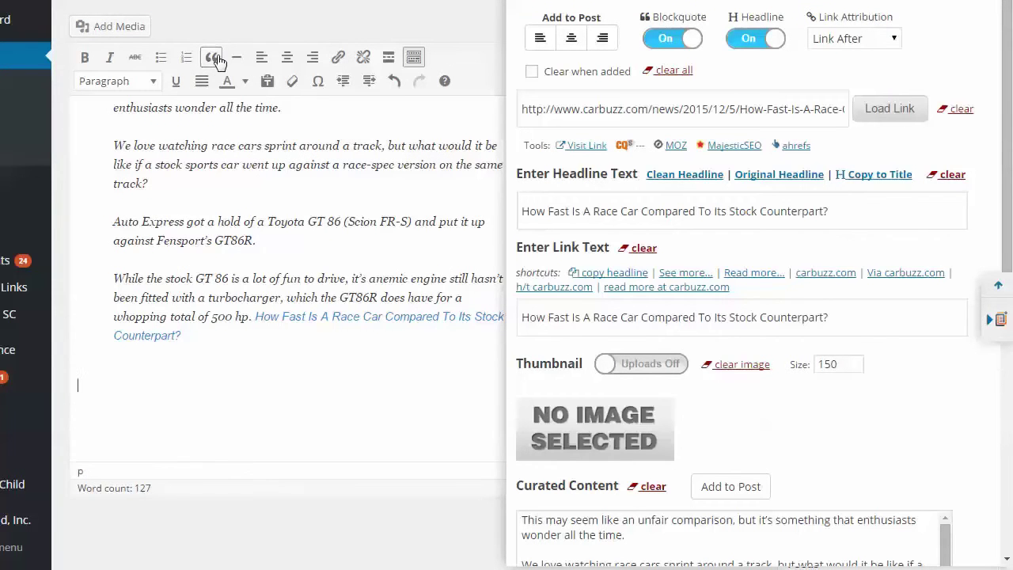
text(What do you think abou)
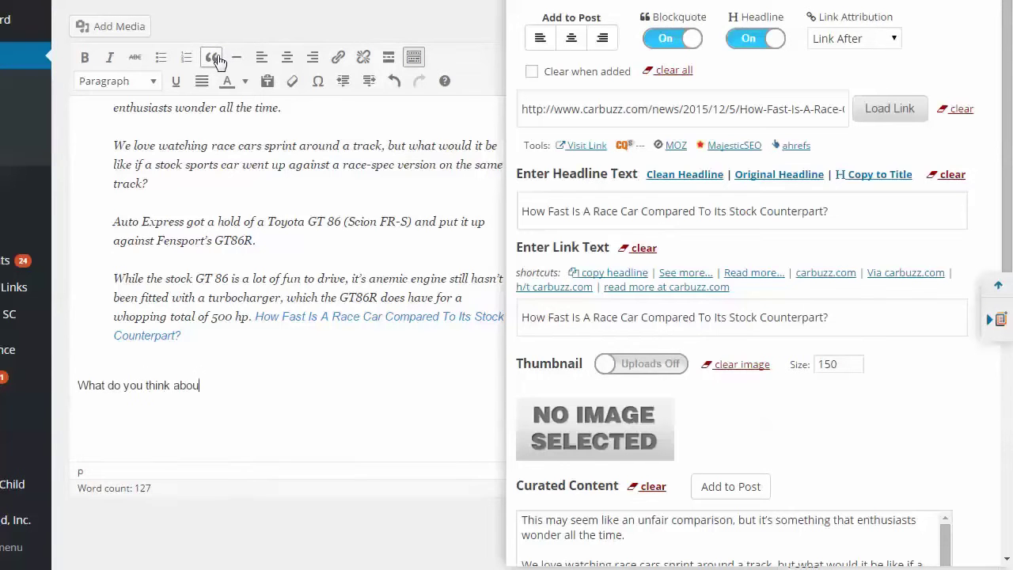
text(t that? HEre's some more info.)
key(Return)
key(Return)
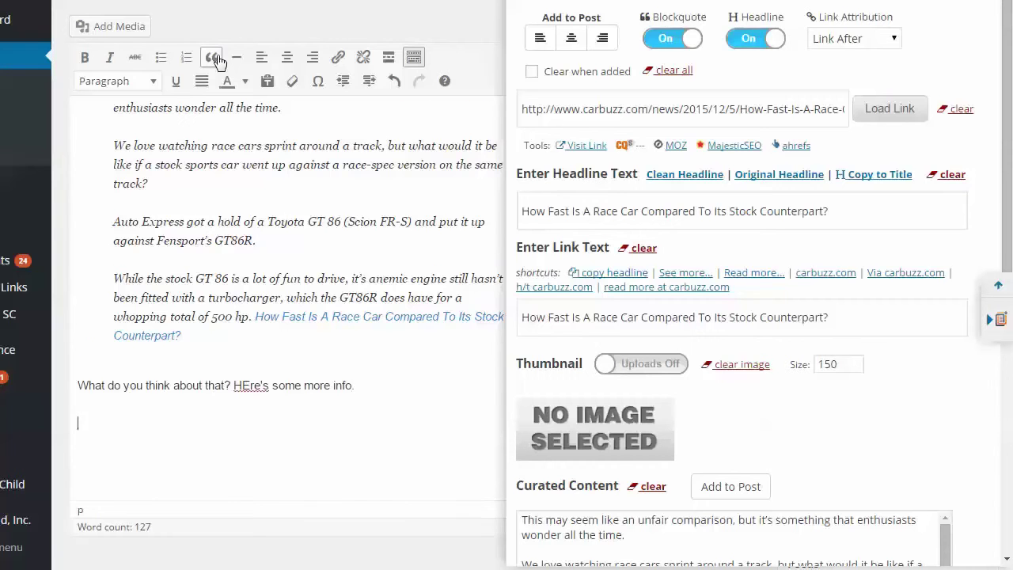
Review the headline, blockquote text and source link of the curated content in the post.
scroll(273, 367, up, 5)
scroll(274, 366, down, 1)
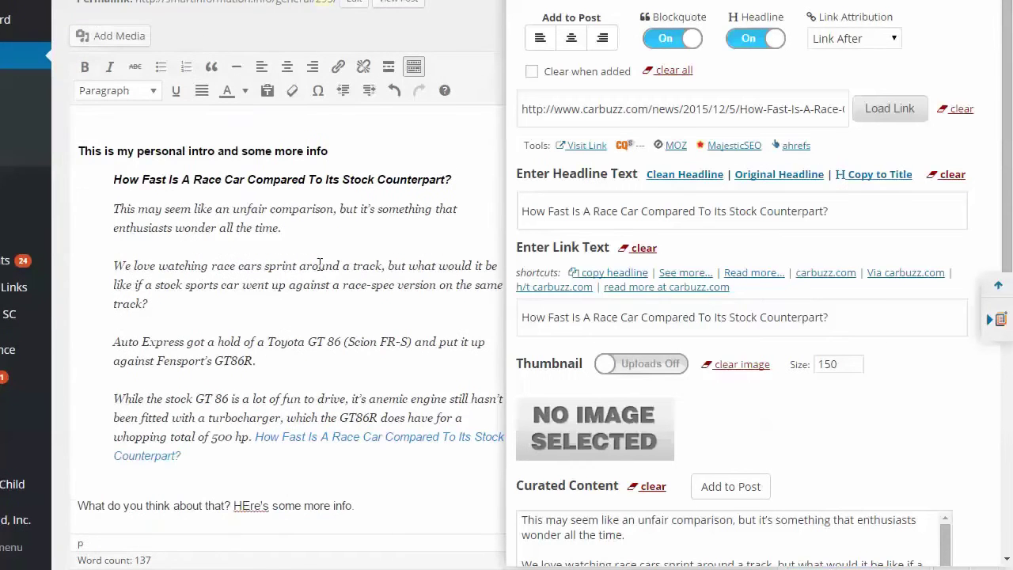
click(128, 178)
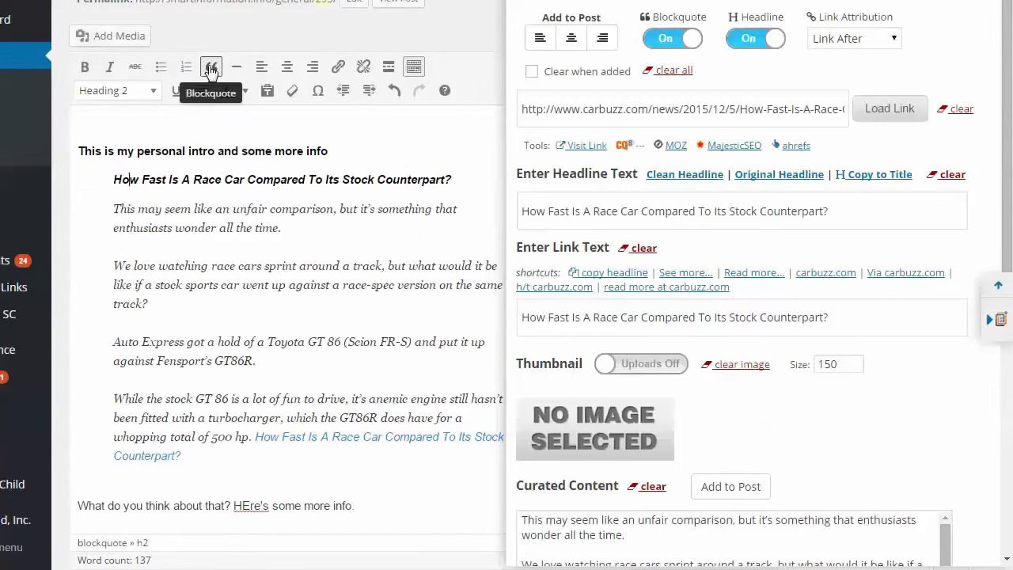
click(181, 208)
click(182, 179)
click(205, 227)
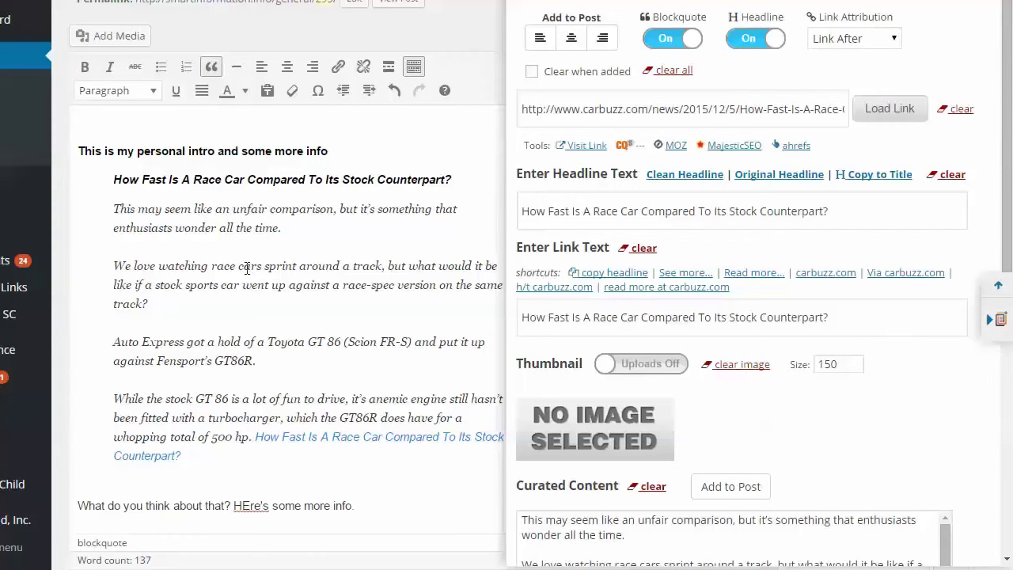
drag(242, 268, 359, 399)
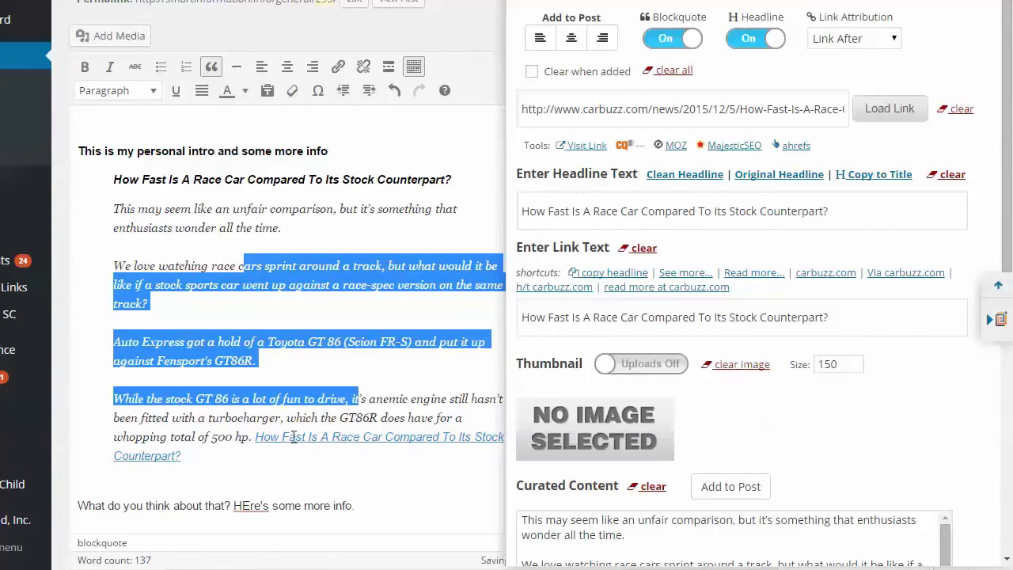
click(219, 417)
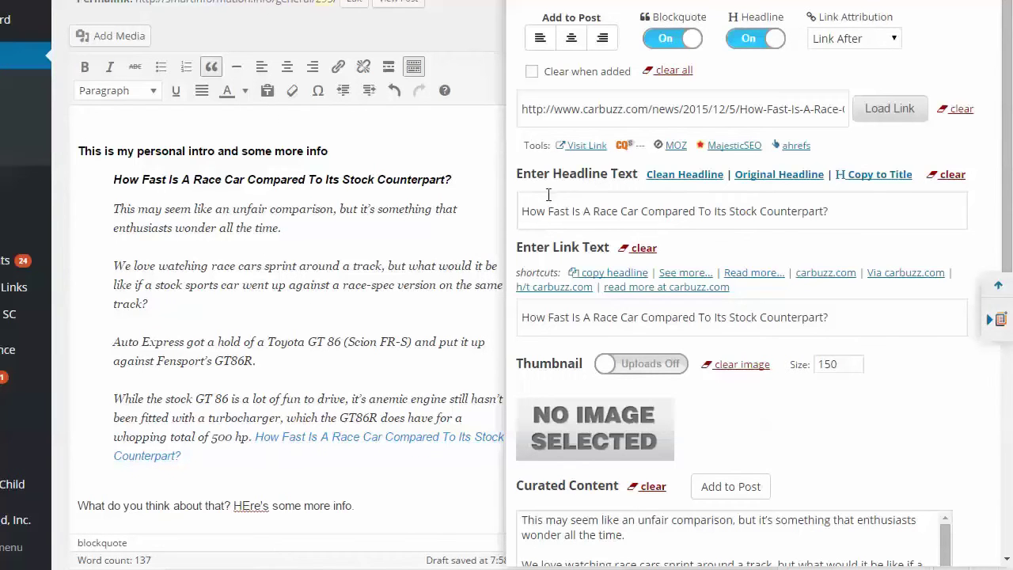
Look through the article's extracted lists, links and videos, and add an empty line after the post's closing comment.
scroll(682, 279, down, 5)
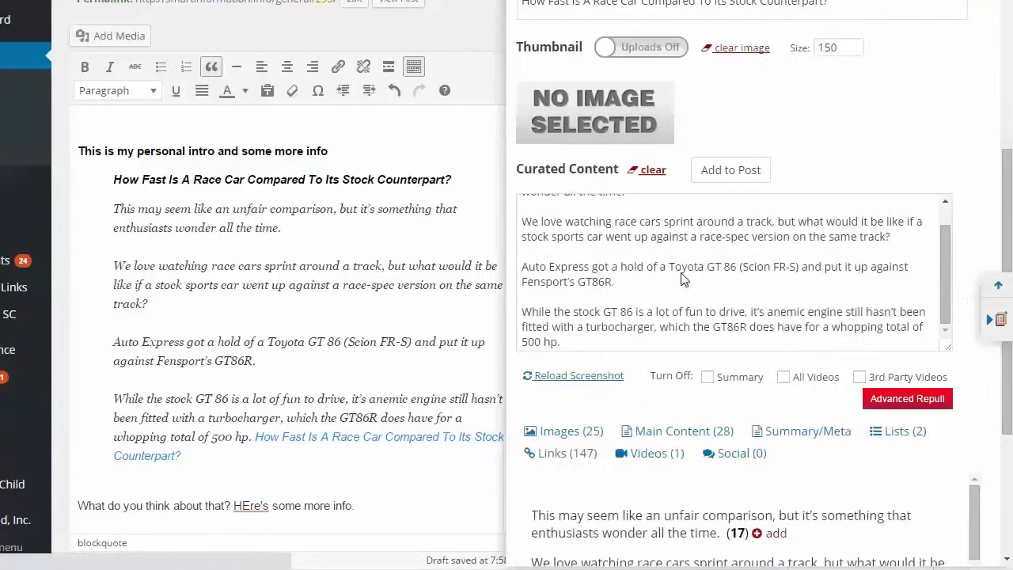
scroll(682, 278, down, 3)
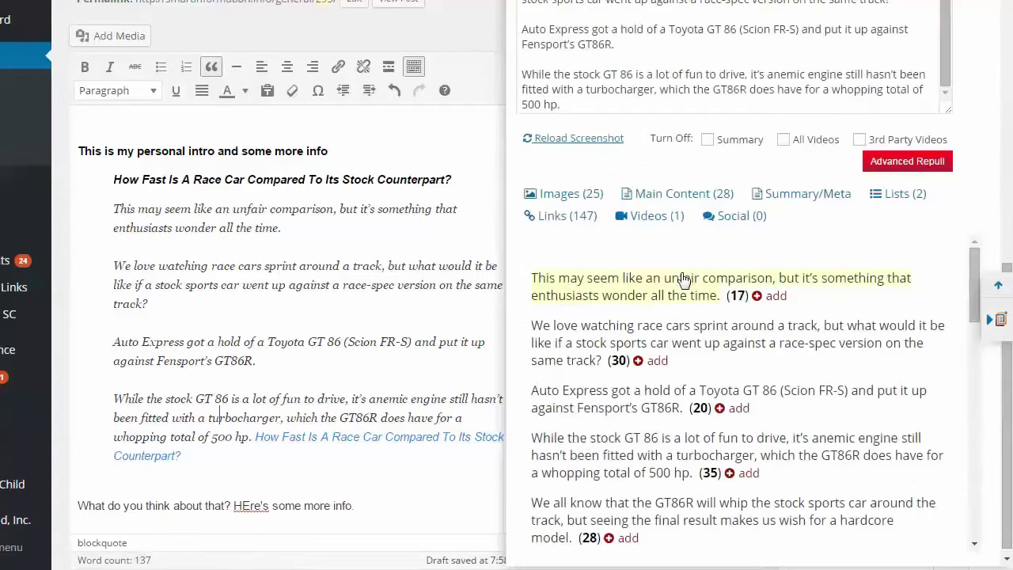
click(889, 201)
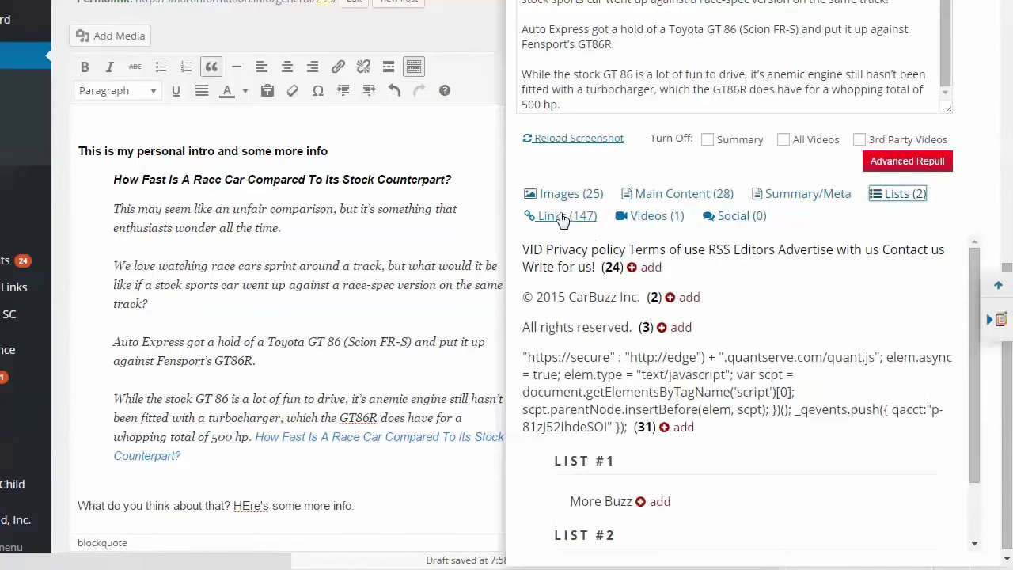
click(561, 224)
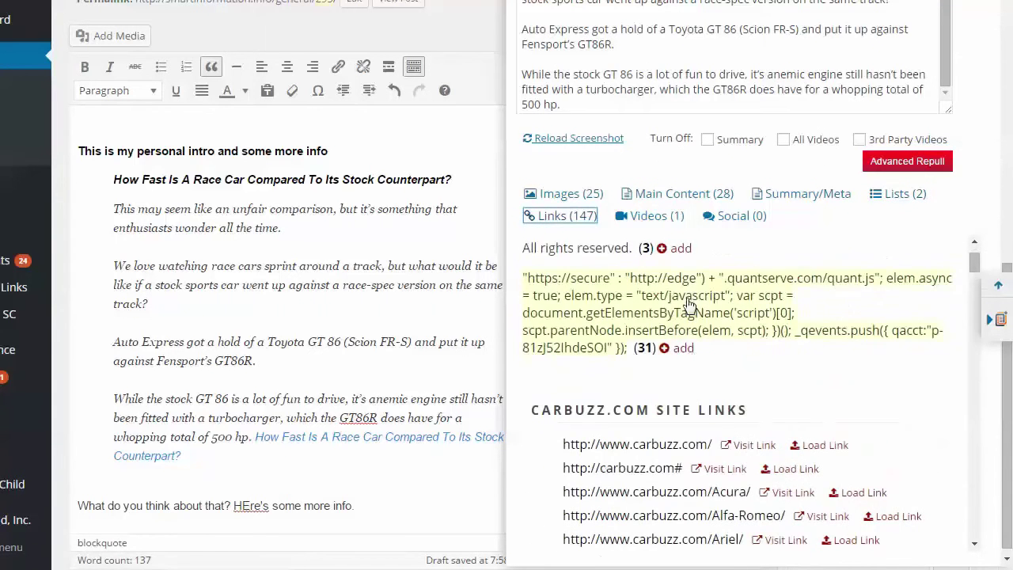
click(664, 219)
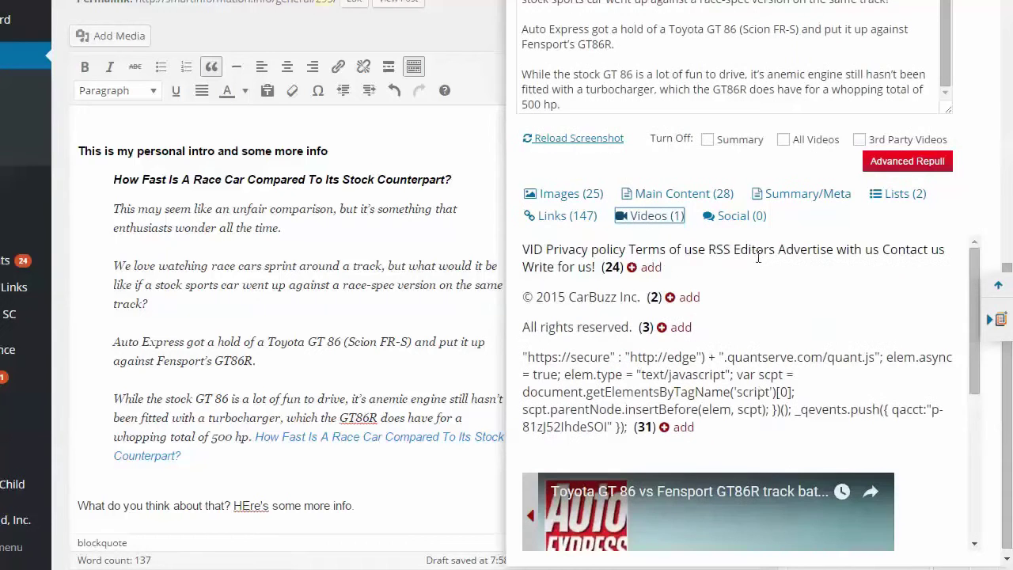
click(397, 507)
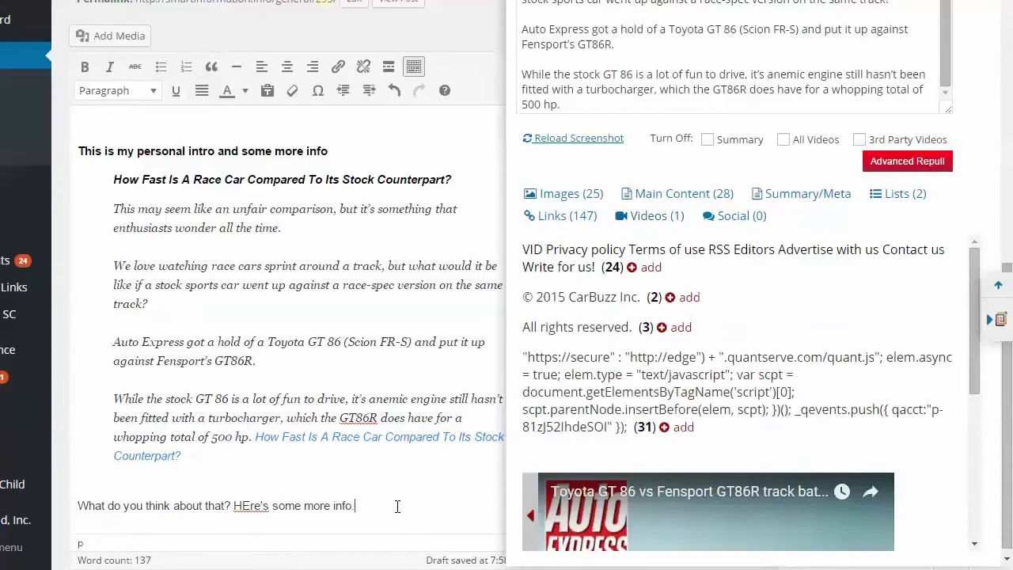
key(Return)
Return to the content search and try to search Twitter for race cars.
scroll(742, 303, up, 5)
scroll(741, 303, up, 3)
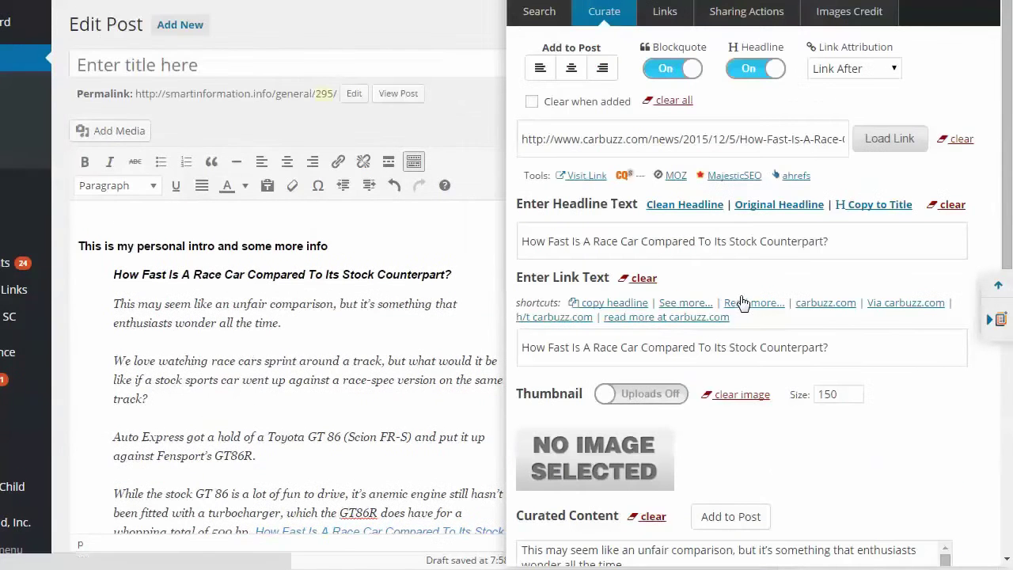
click(541, 13)
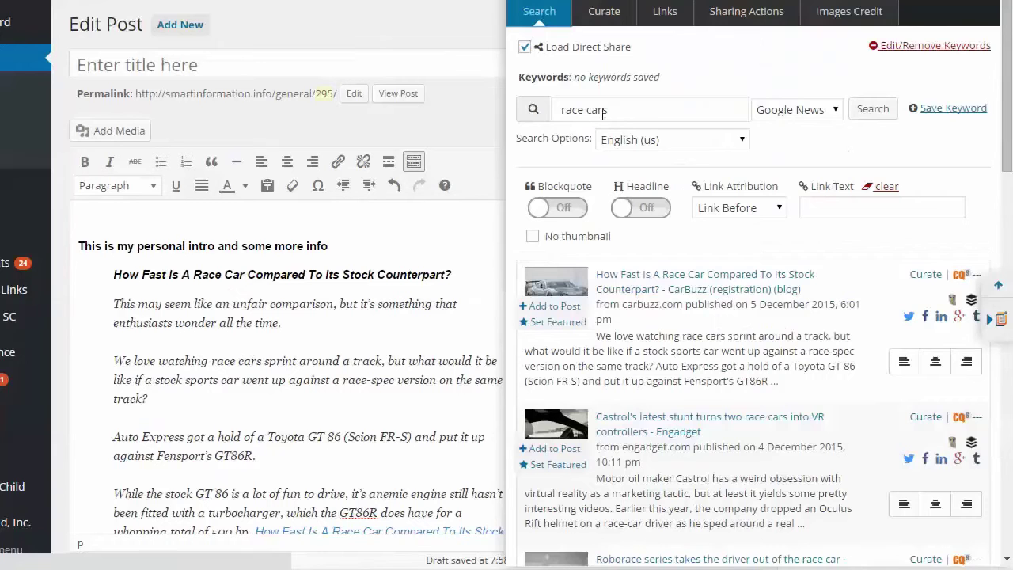
scroll(710, 399, down, 2)
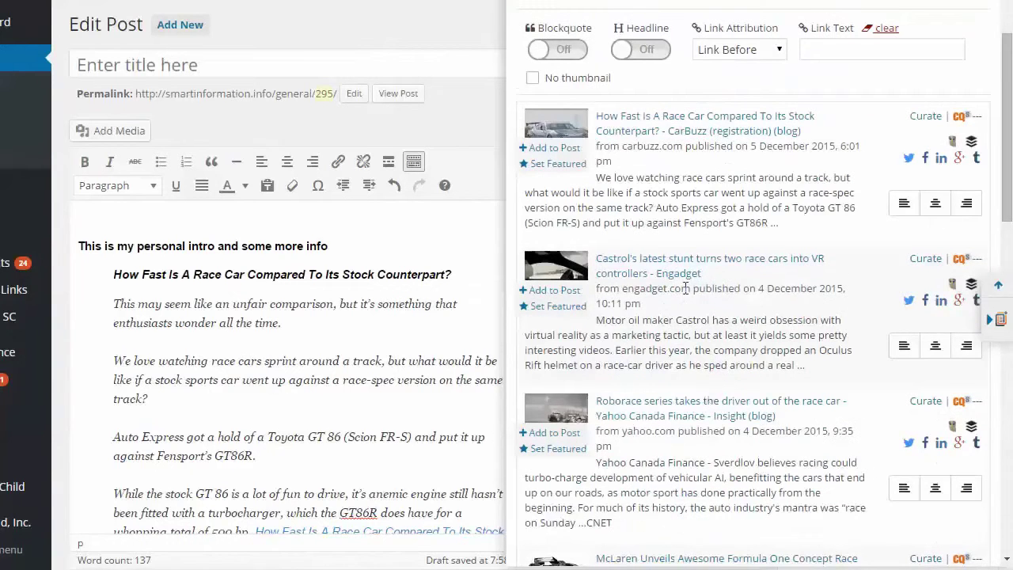
scroll(685, 289, up, 2)
click(834, 111)
click(799, 146)
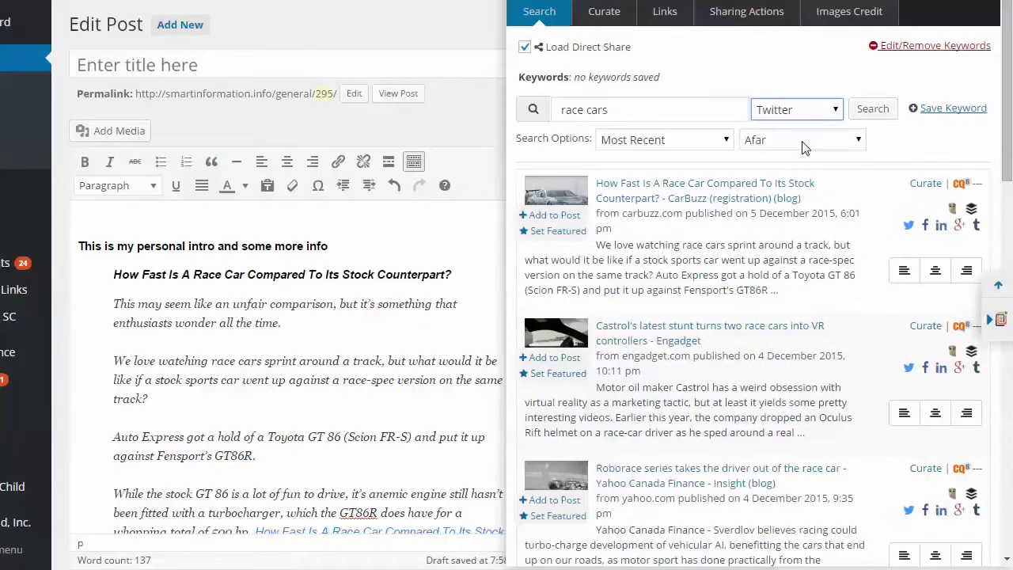
click(873, 111)
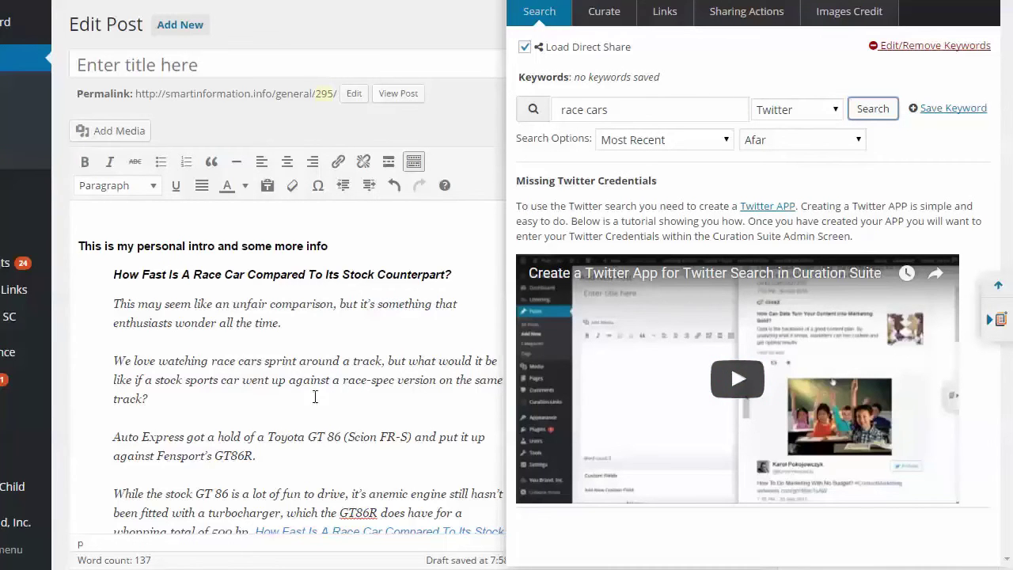
Search YouTube for race cars.
click(718, 146)
click(797, 108)
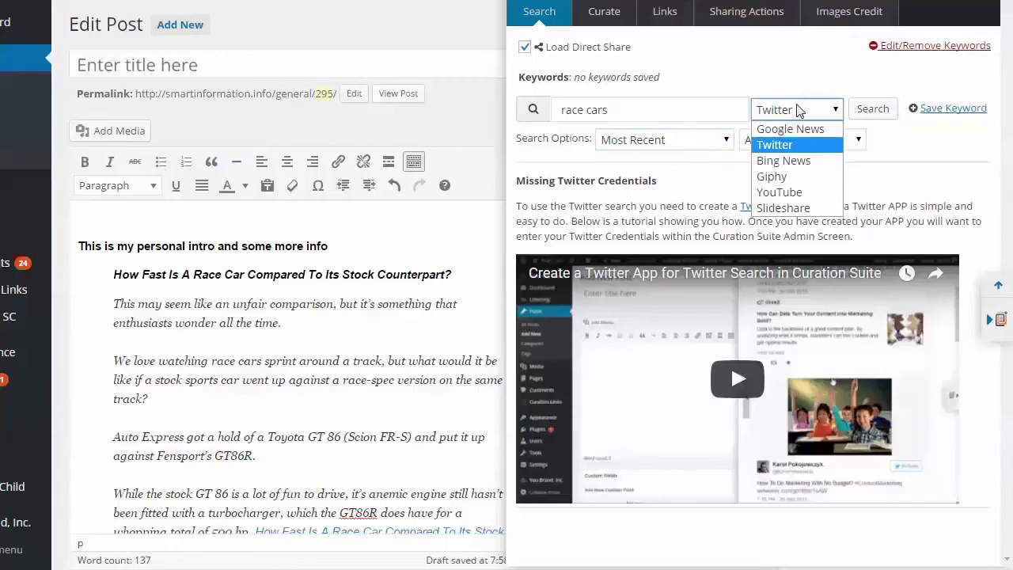
click(779, 192)
click(872, 110)
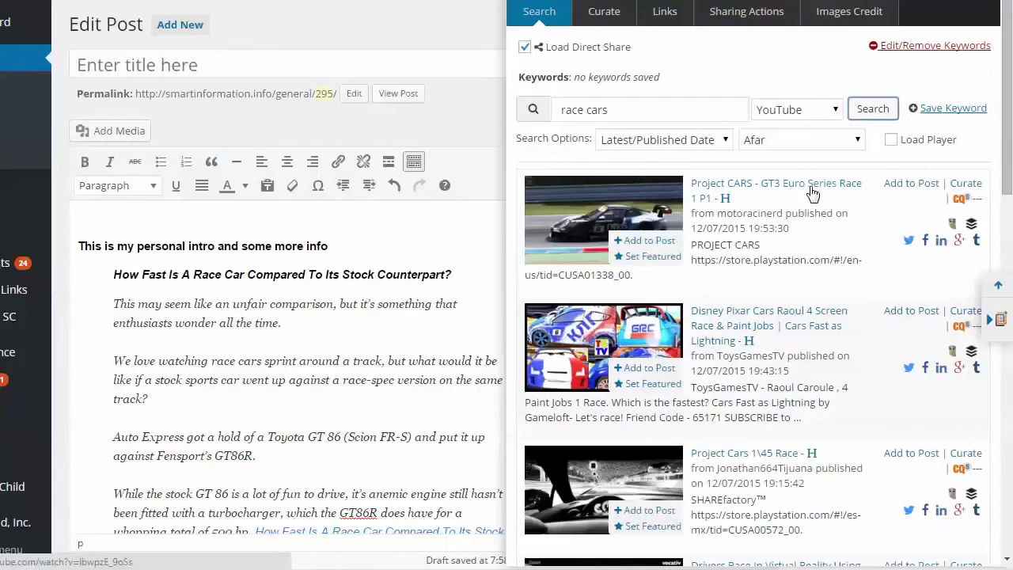
Insert the YouTube video "Project CARS - GT3 Euro Series Race 1 P1" into the post below the closing comment.
click(345, 388)
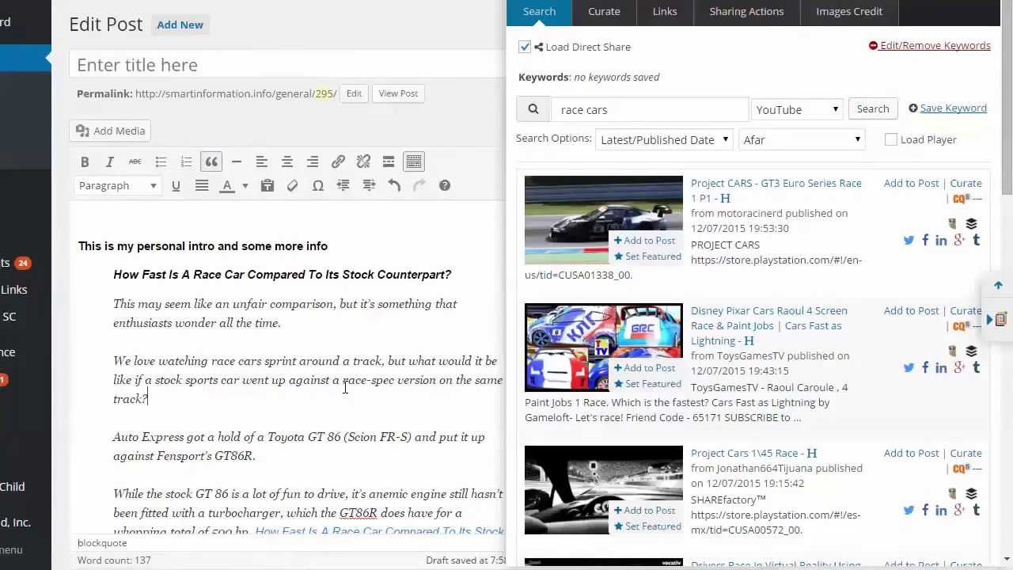
scroll(346, 386, down, 5)
click(308, 357)
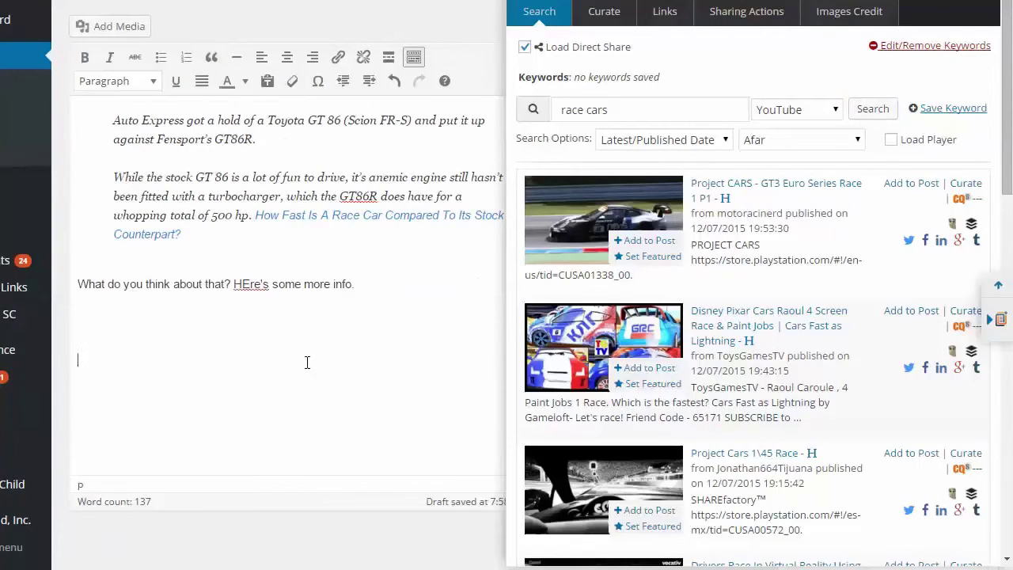
click(898, 190)
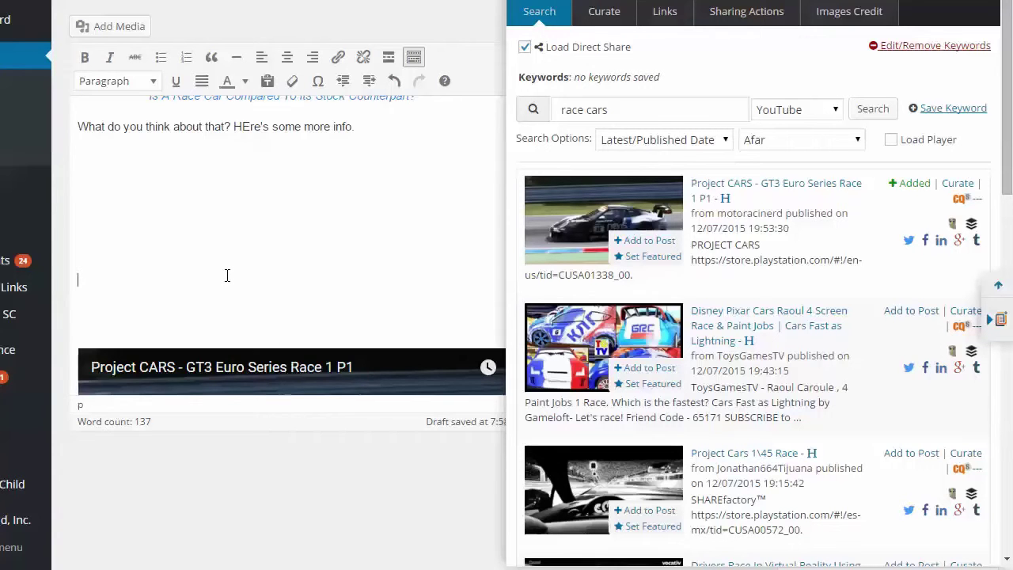
scroll(226, 277, up, 3)
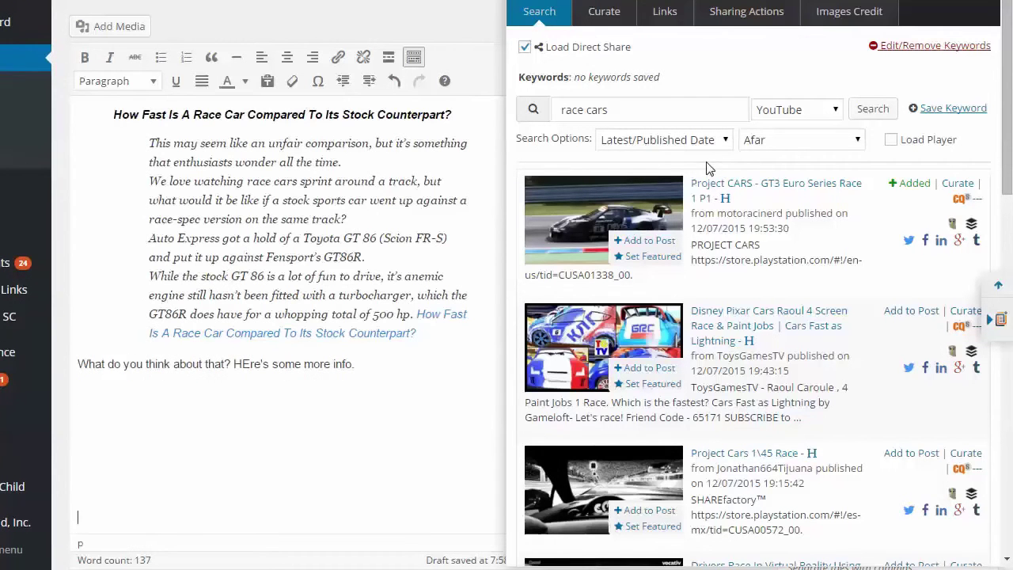
scroll(330, 237, up, 2)
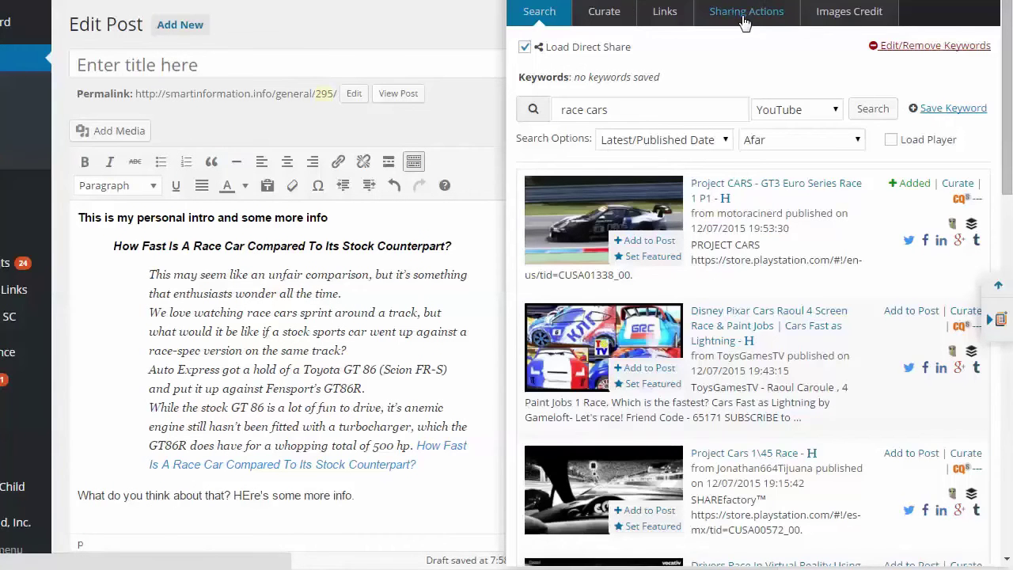
View the saved links section and the link buckets available for filtering.
click(651, 22)
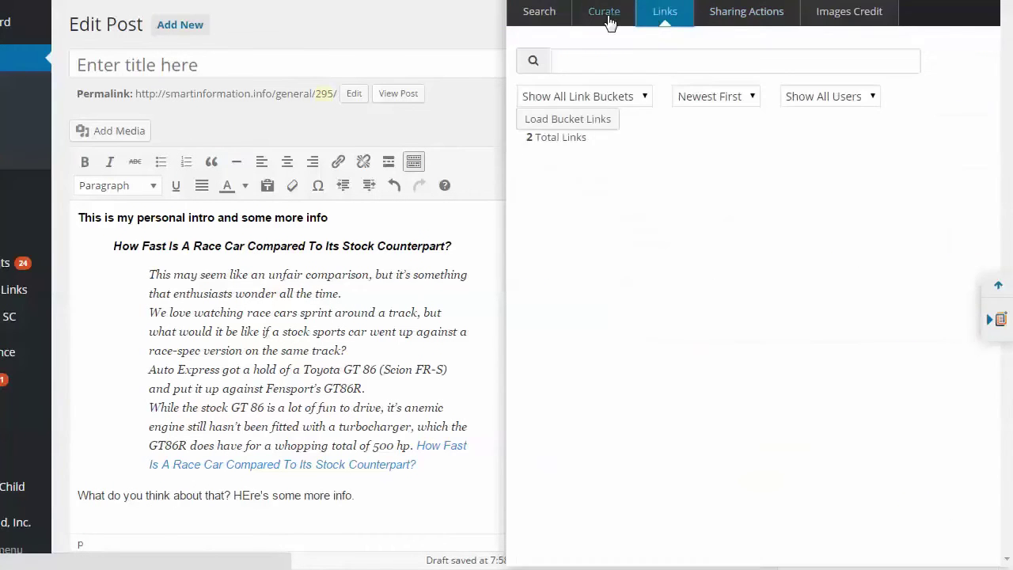
click(641, 100)
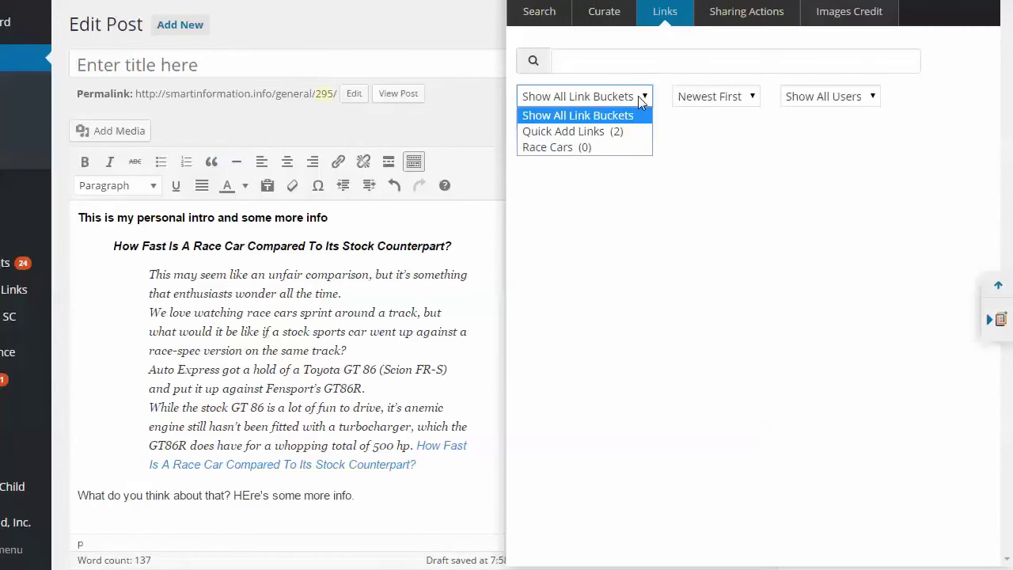
click(638, 96)
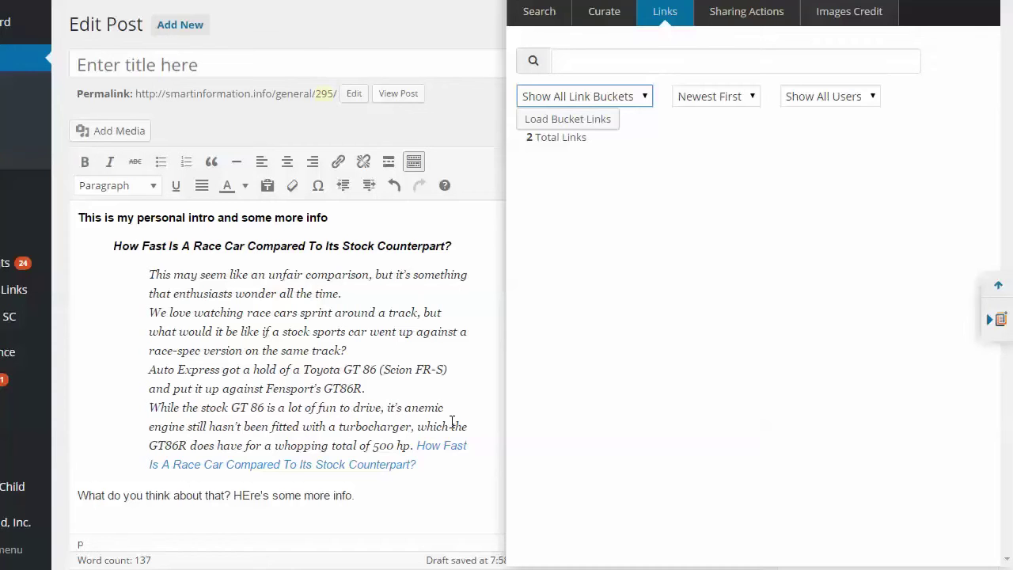
Review the curation settings and the extracted content of the loaded CarBuzz race car article.
click(604, 16)
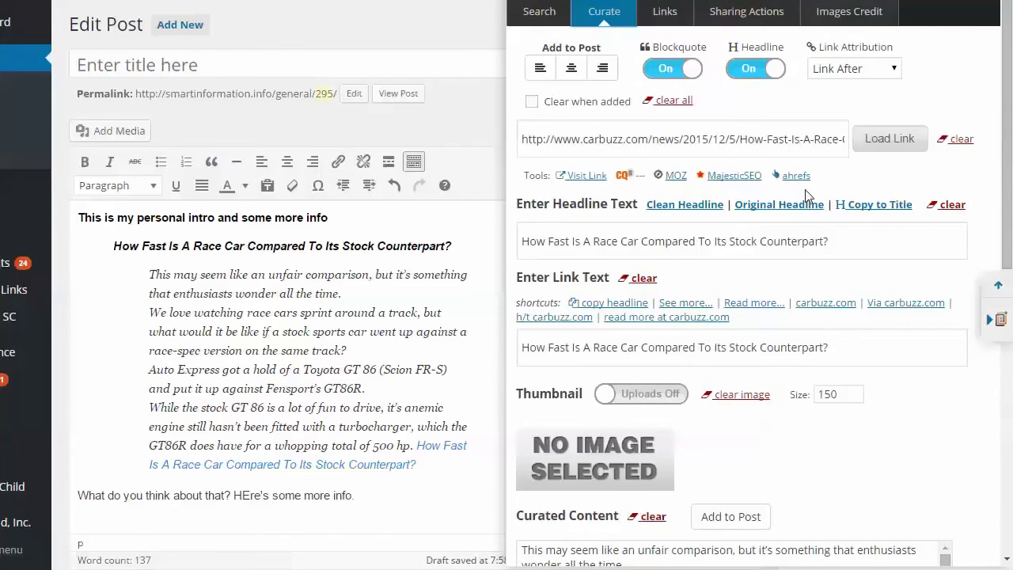
scroll(805, 194, down, 10)
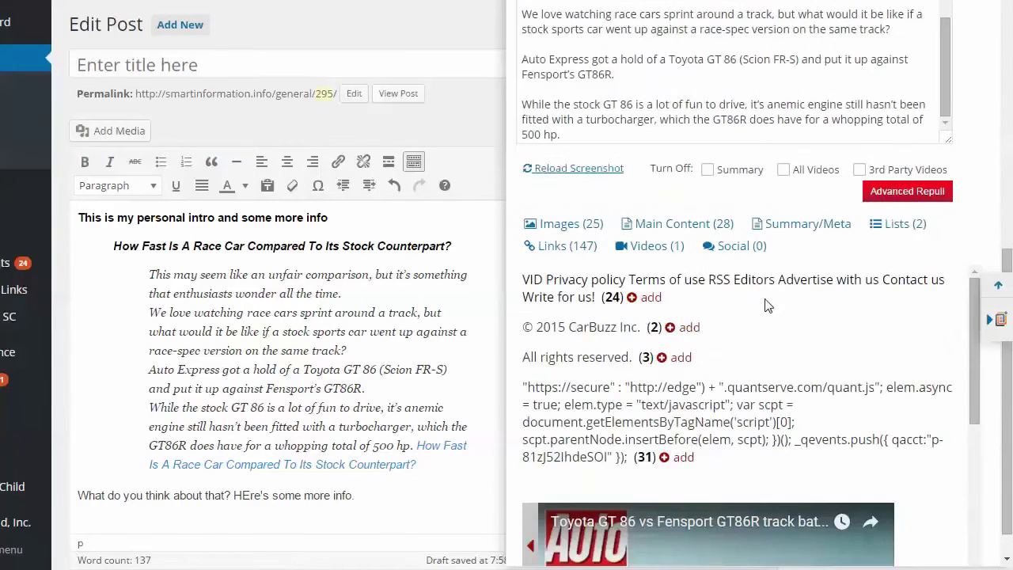
scroll(776, 351, up, 10)
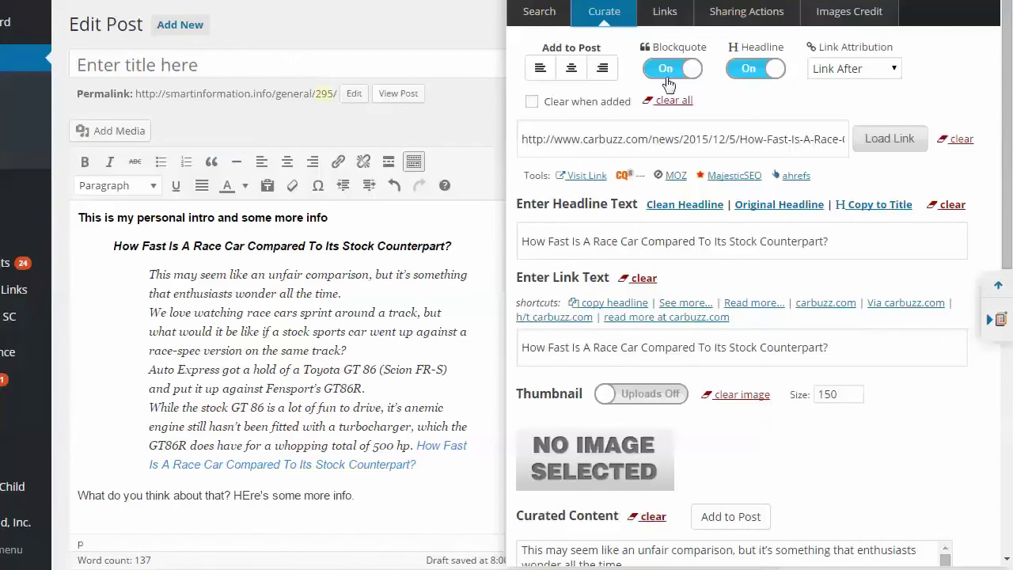
Return to the content search and view the sources available for the race cars search.
click(541, 12)
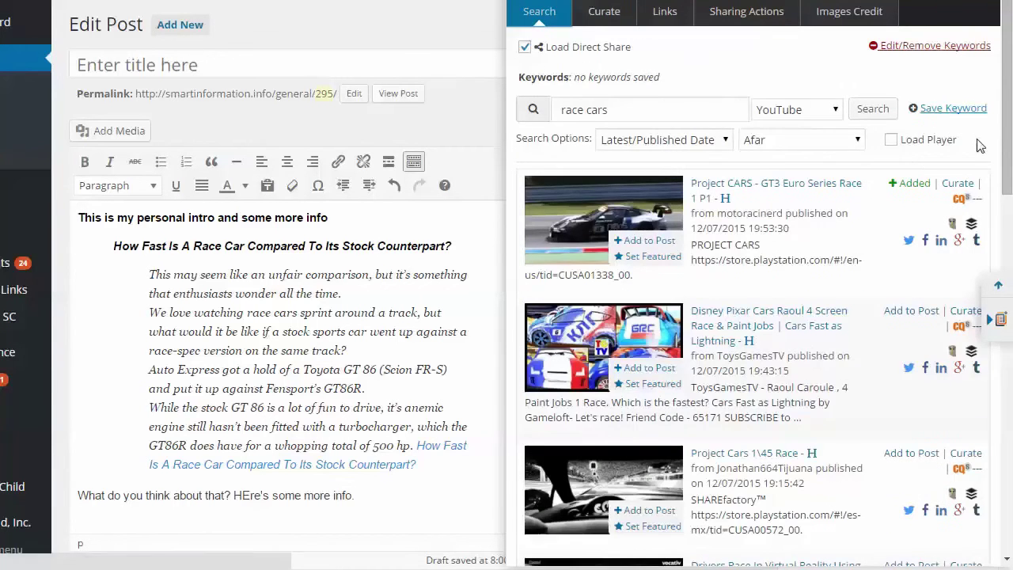
click(831, 113)
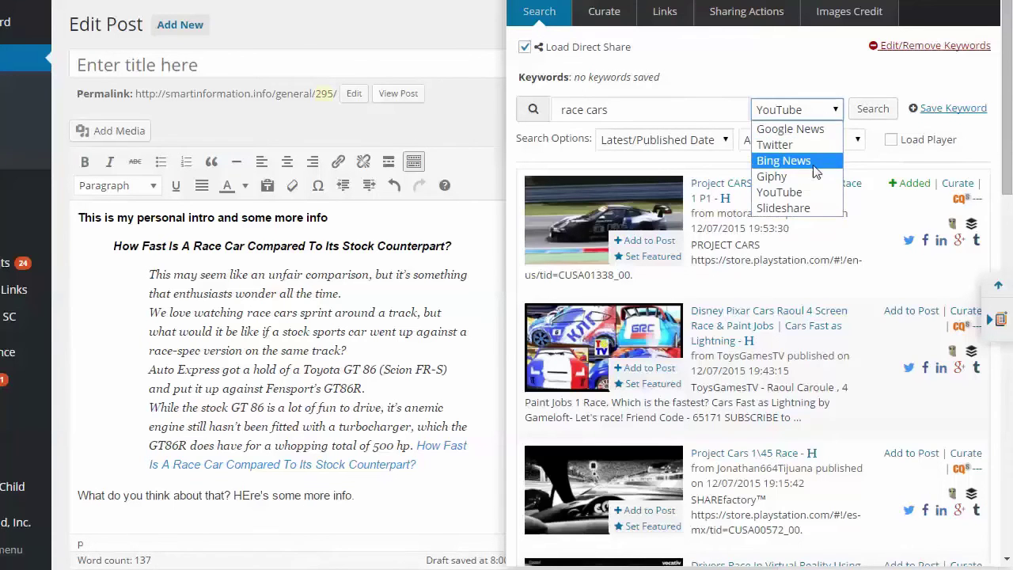
click(829, 82)
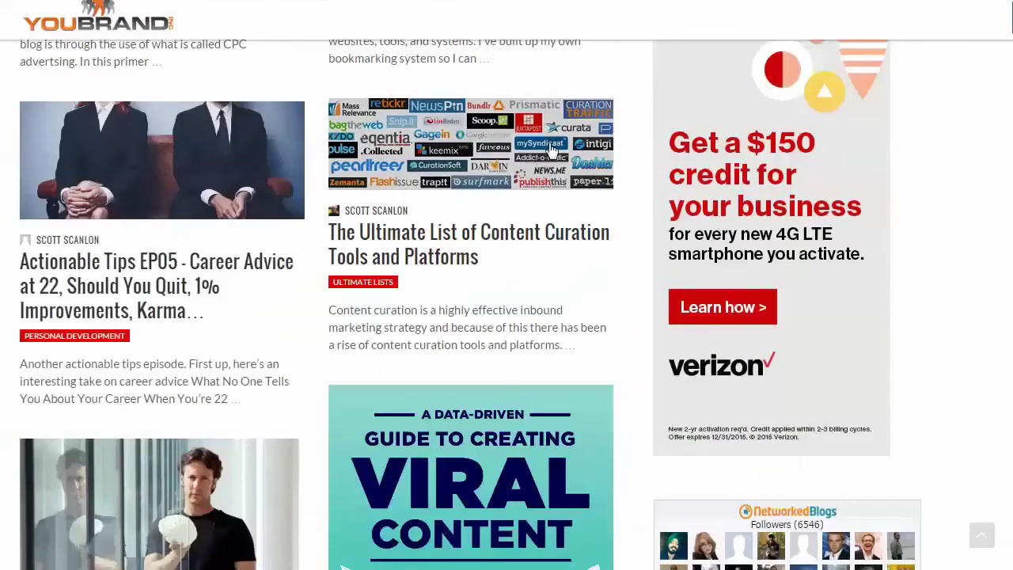
Switch to the You Brand website and preview its Social Media and Personal Development article categories.
scroll(534, 187, up, 3)
scroll(534, 188, up, 3)
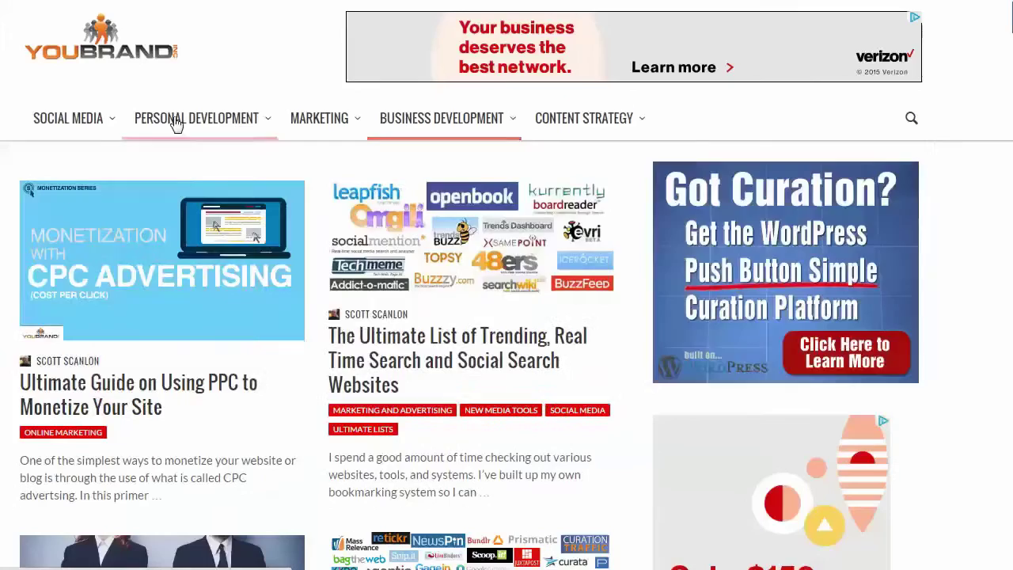
mouse_move(85, 129)
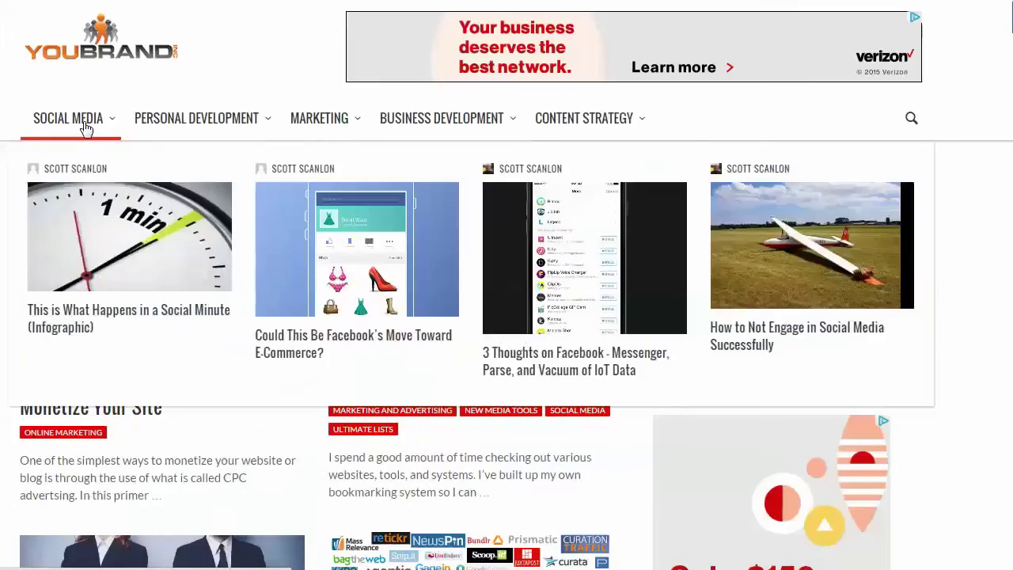
mouse_move(194, 129)
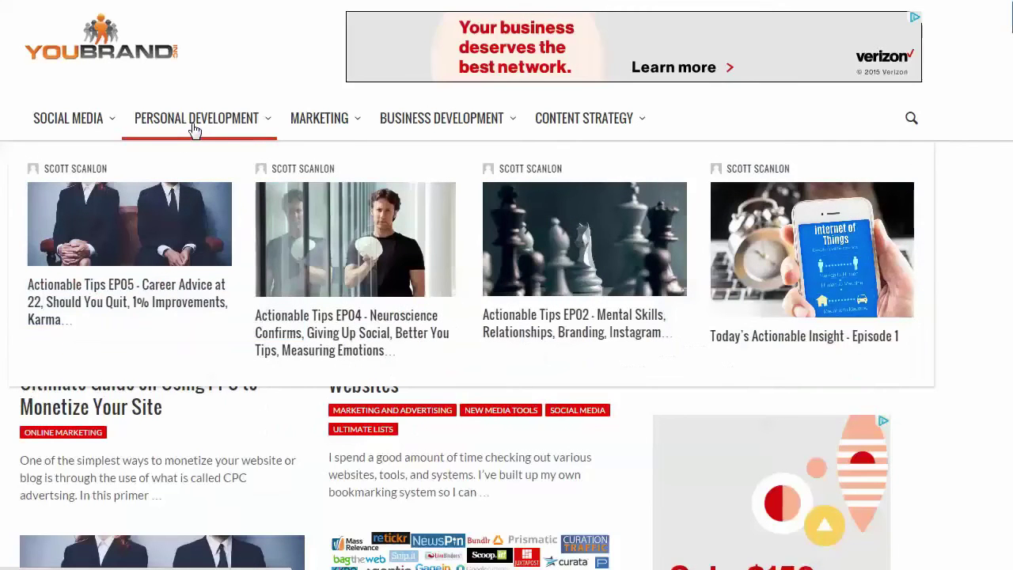